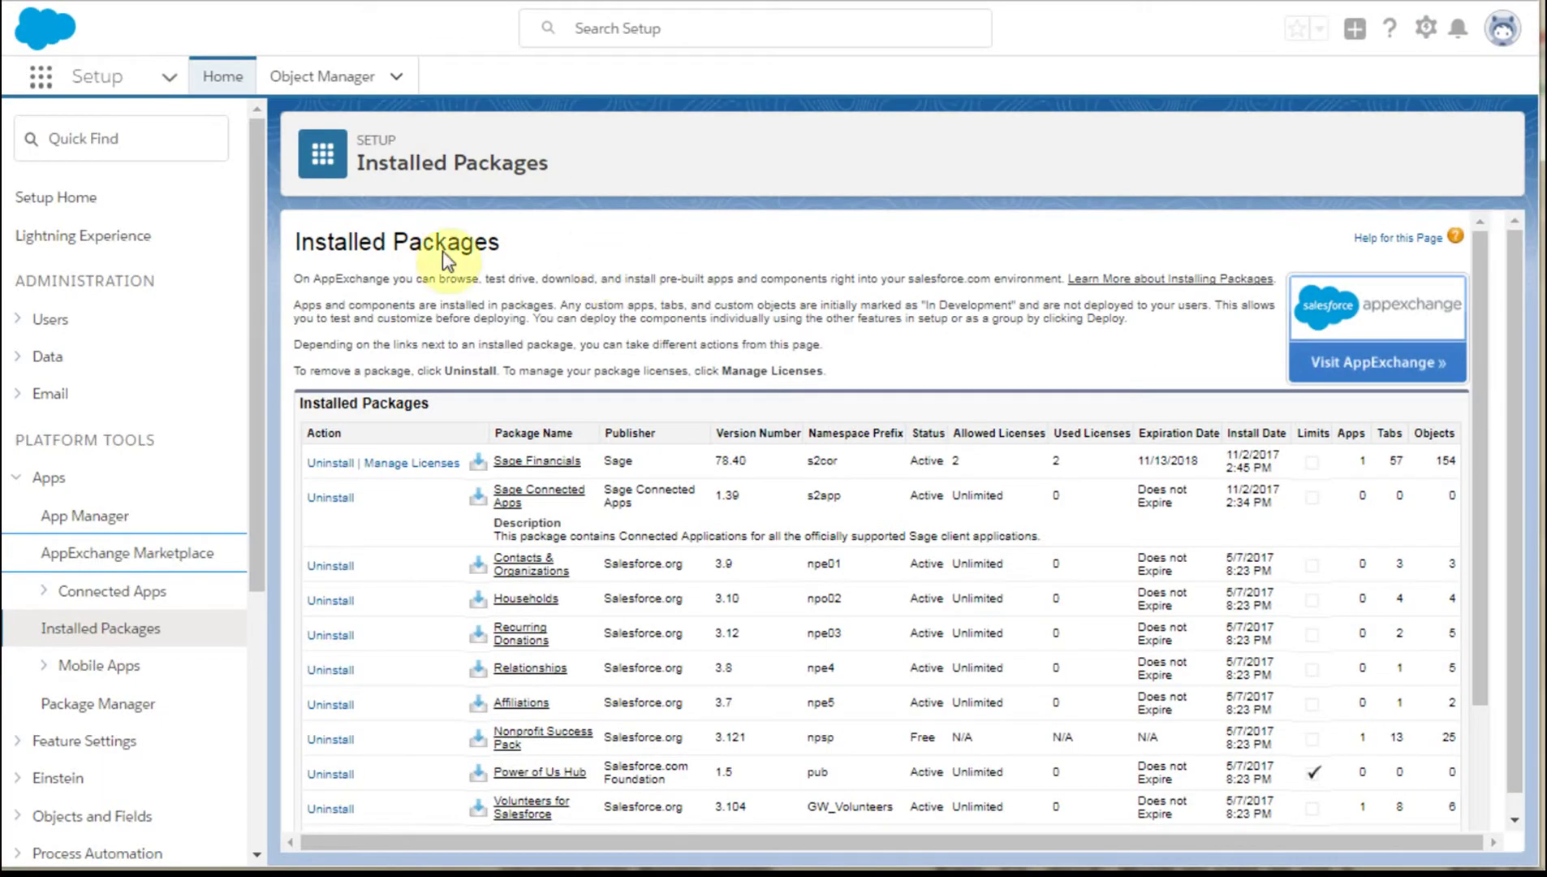
Step: Show Apps > Installed Packages in Setup and review the listed packages, such as Sage Financials and TaskRay
click(101, 146)
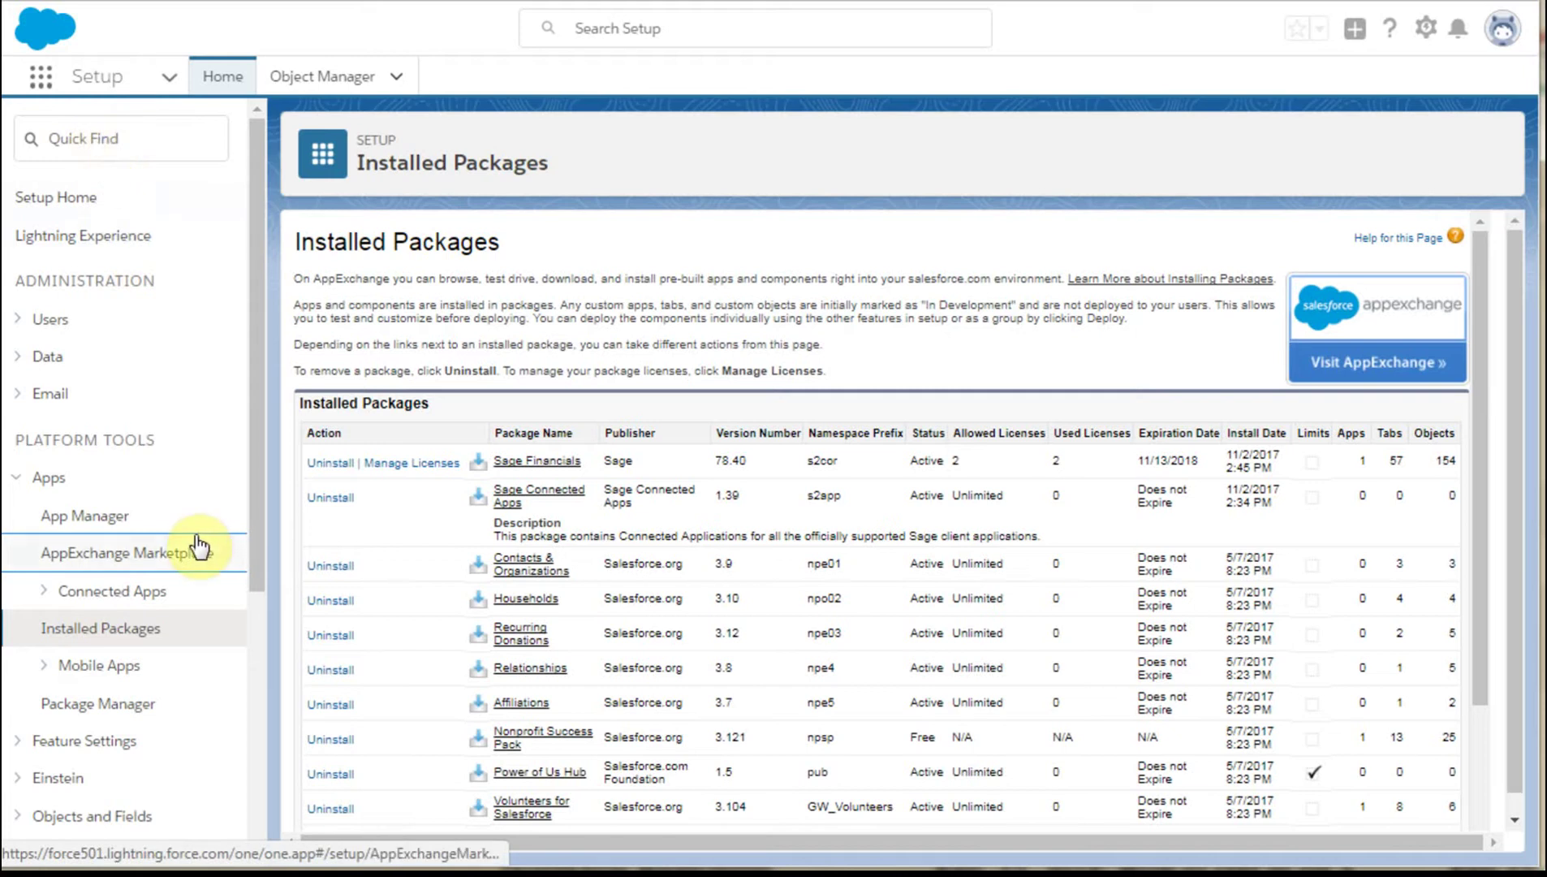
click(99, 640)
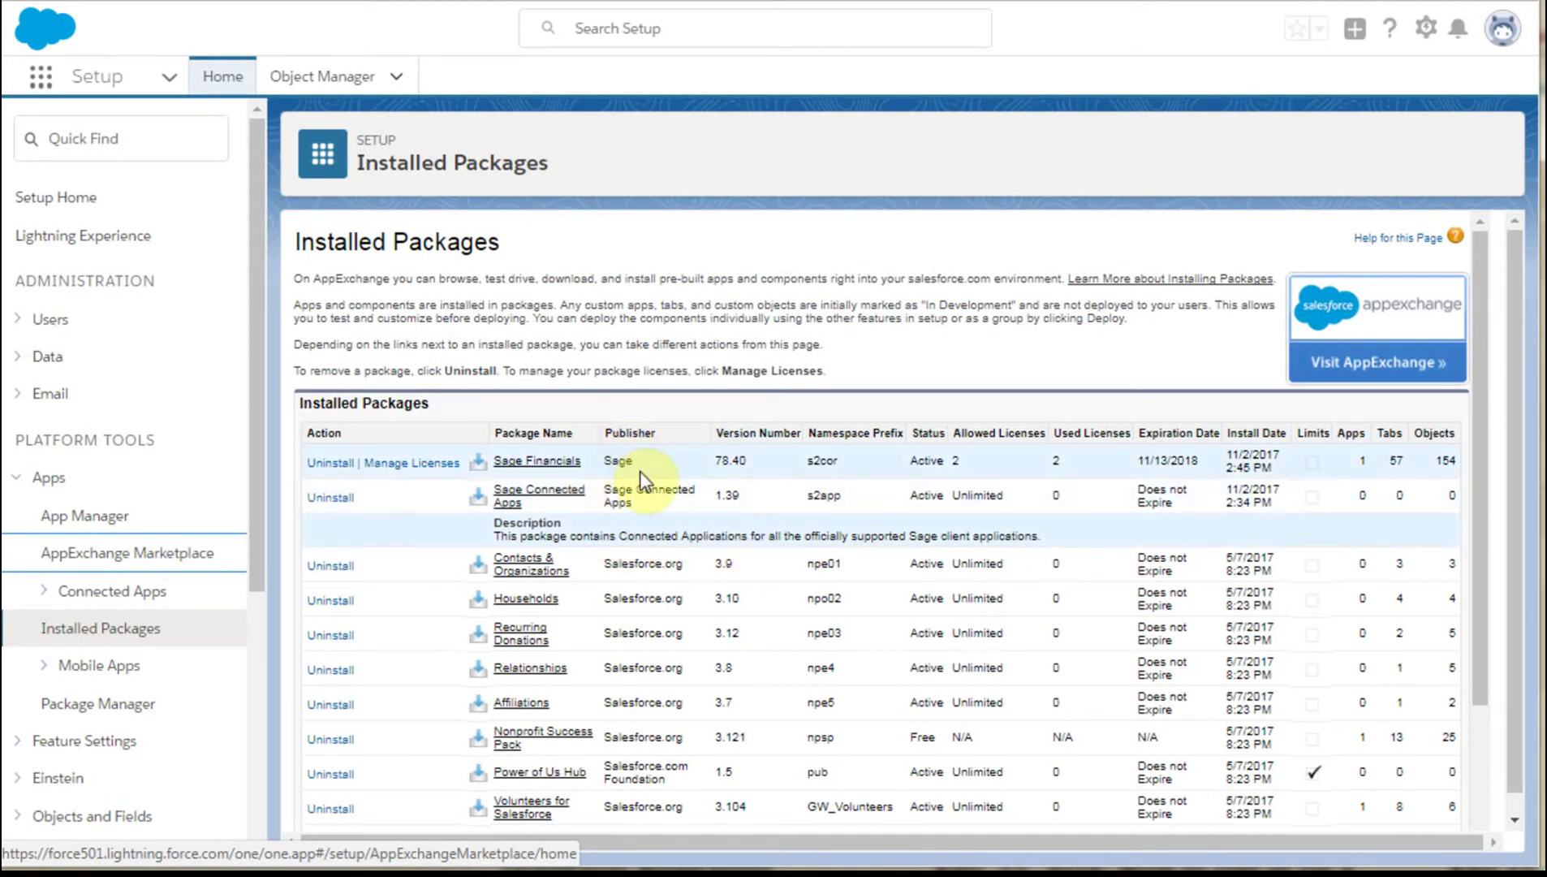
scroll(642, 479, down, 3)
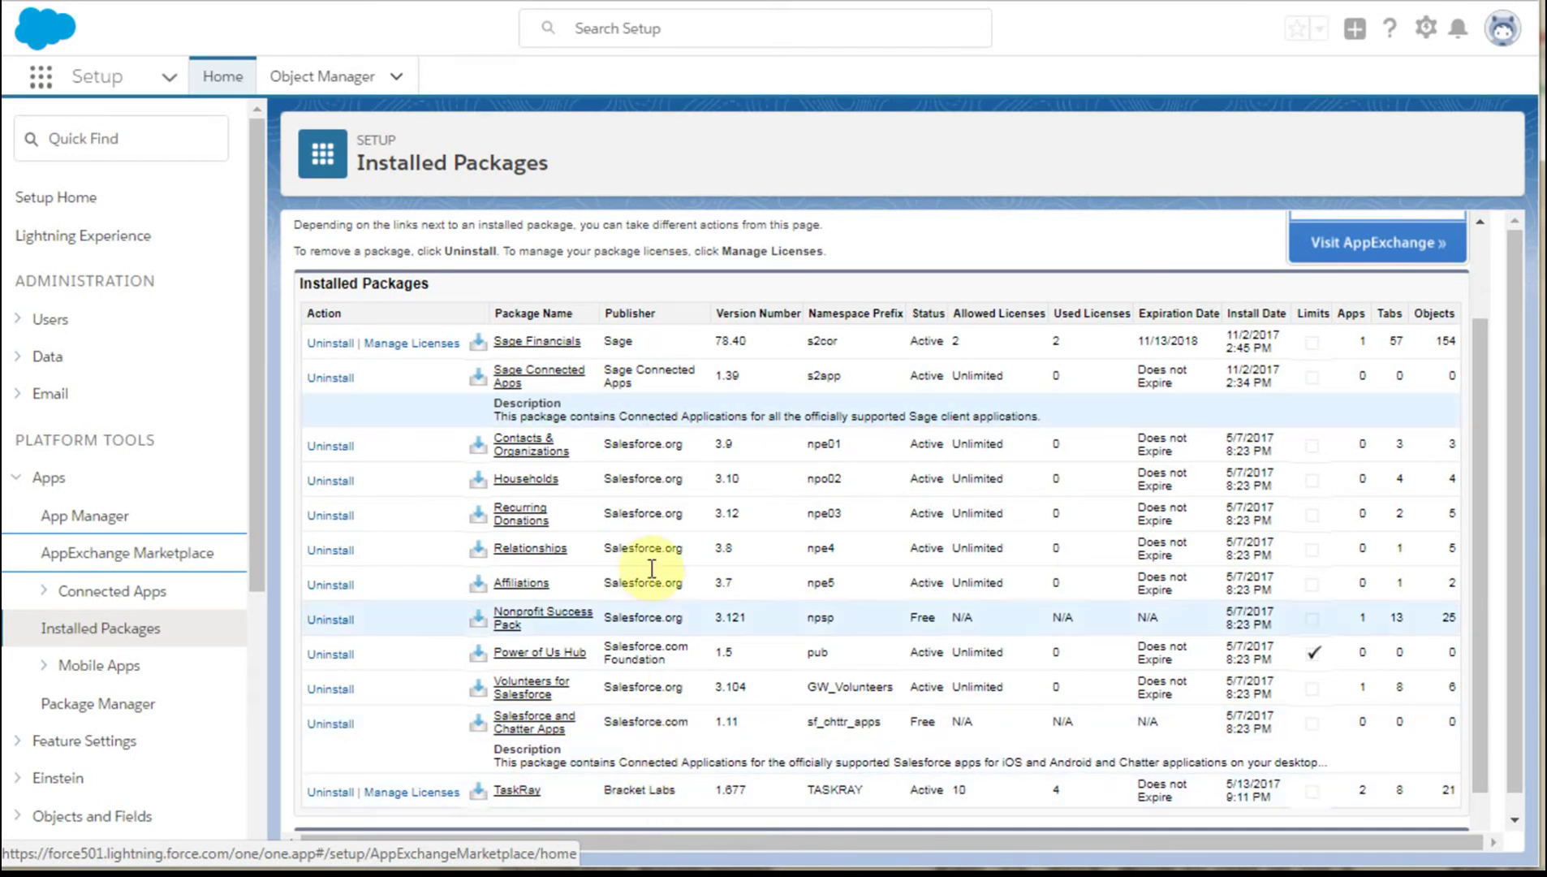
scroll(667, 533, down, 1)
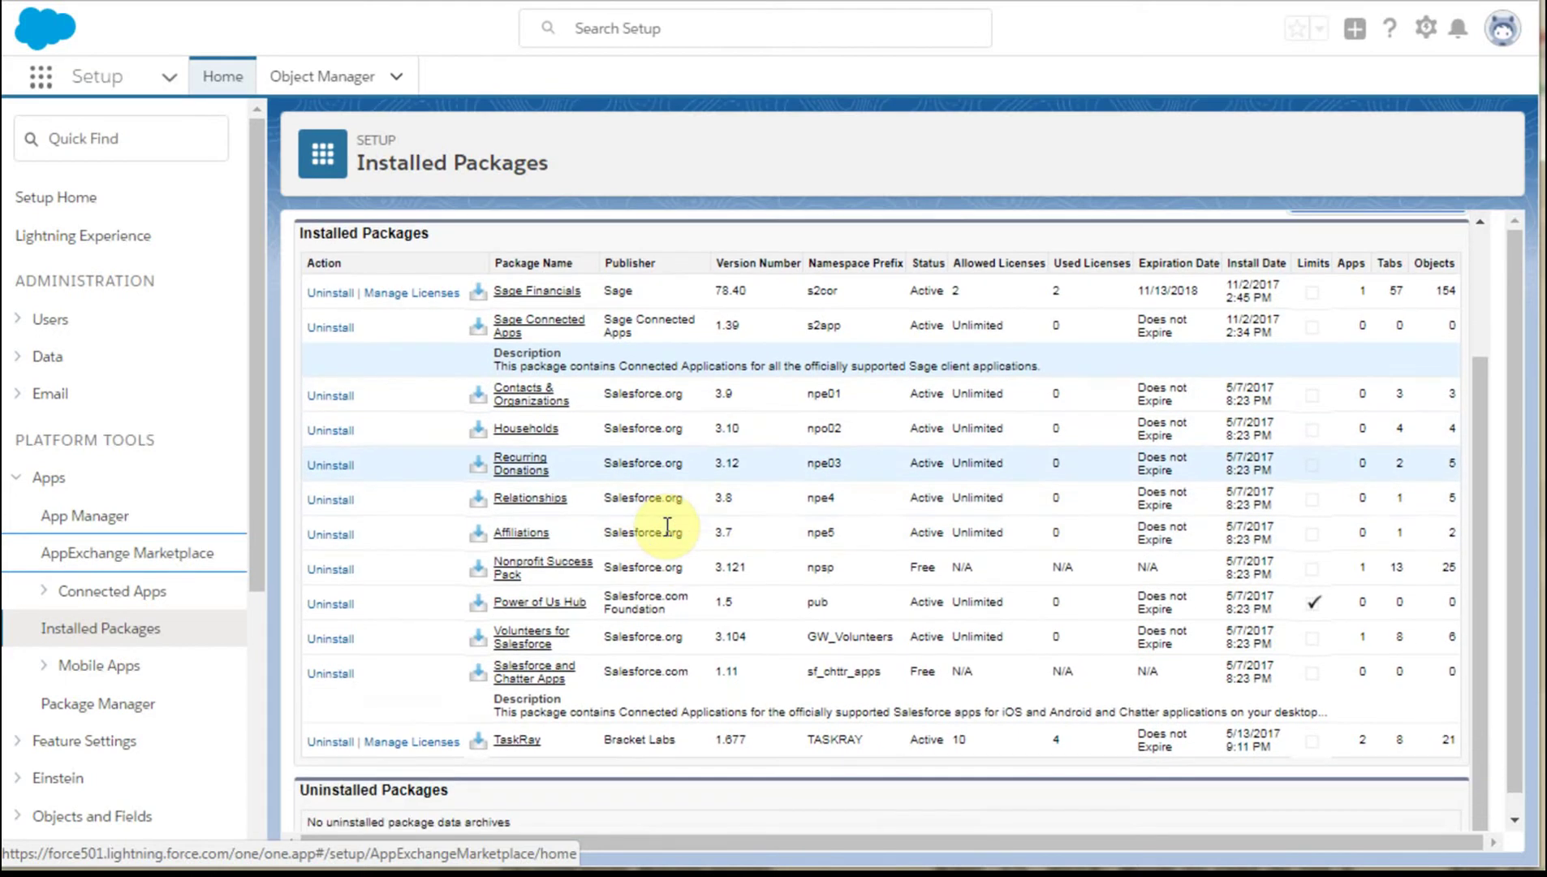
scroll(667, 534, up, 3)
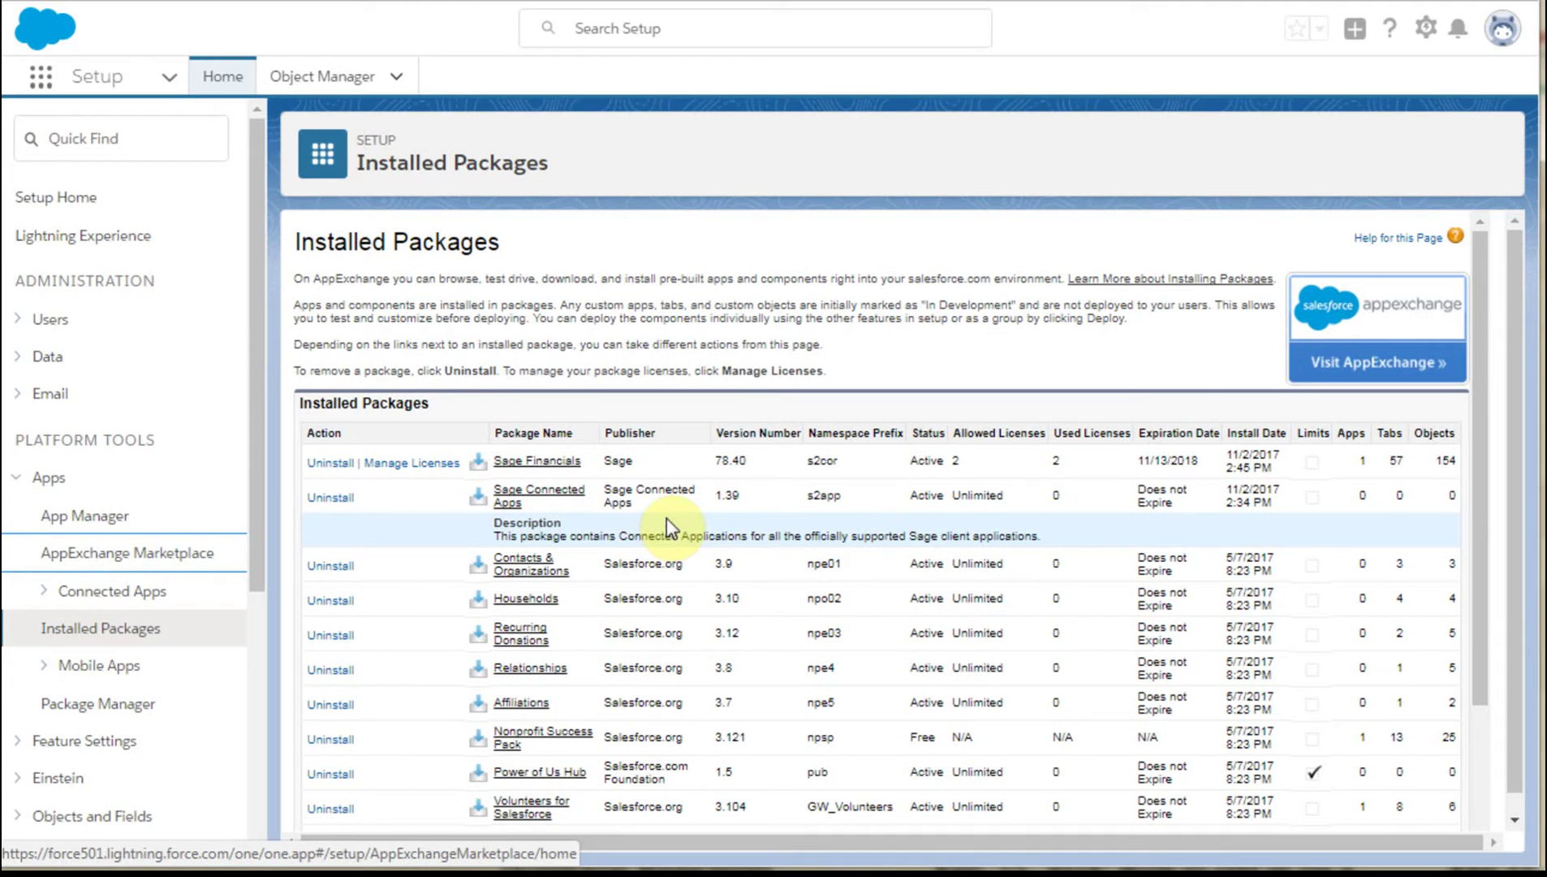
Step: Search the AppExchange marketplace for mailchimp and view the free MailChimp for Salesforce listing
click(87, 558)
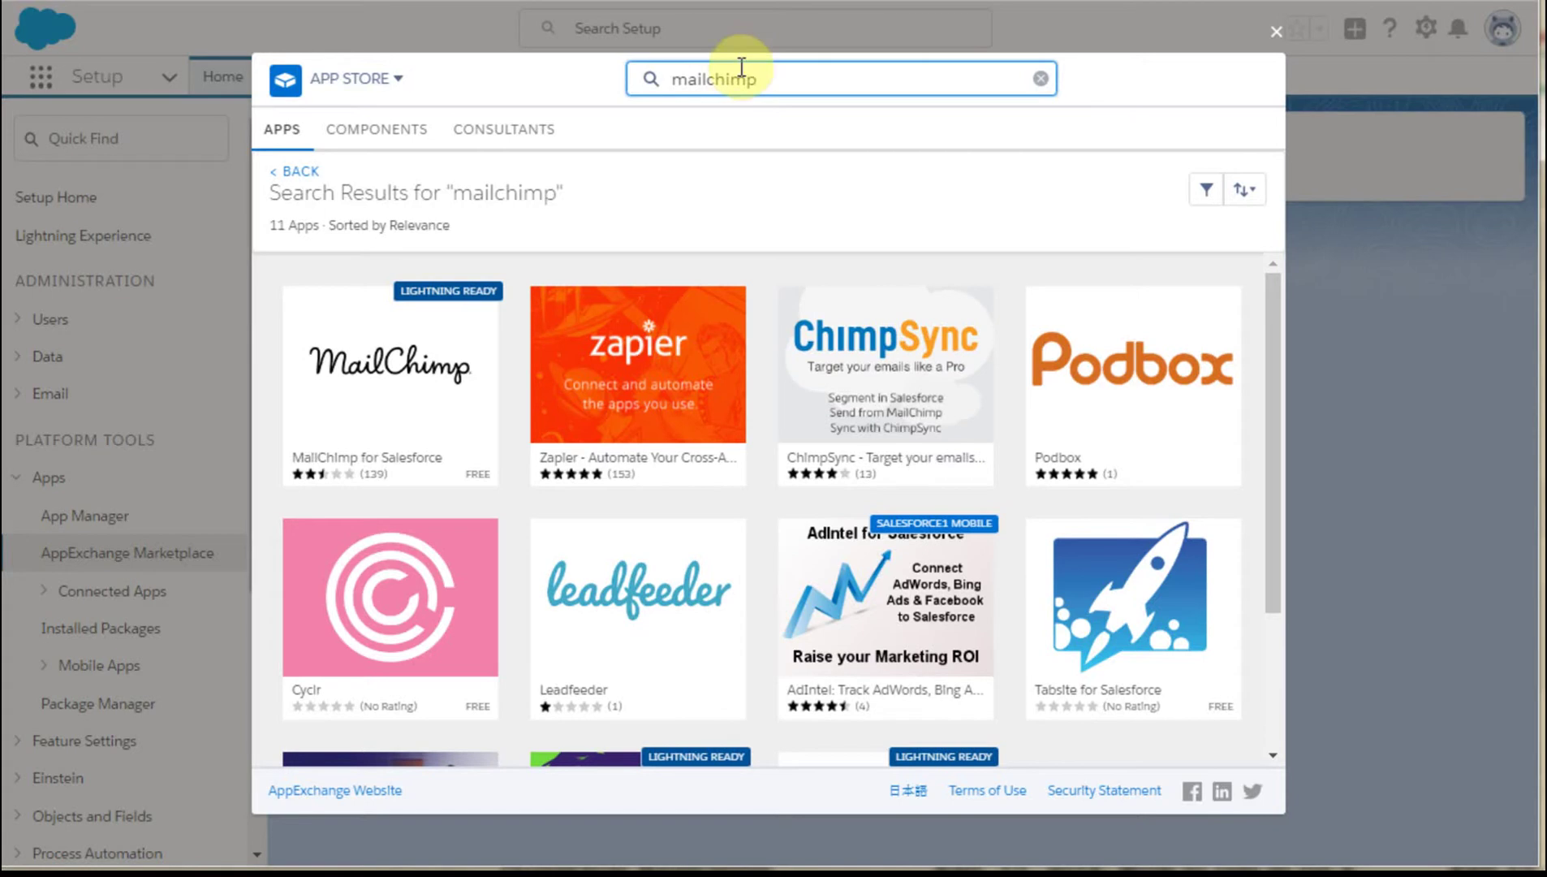
mouse_move(493, 380)
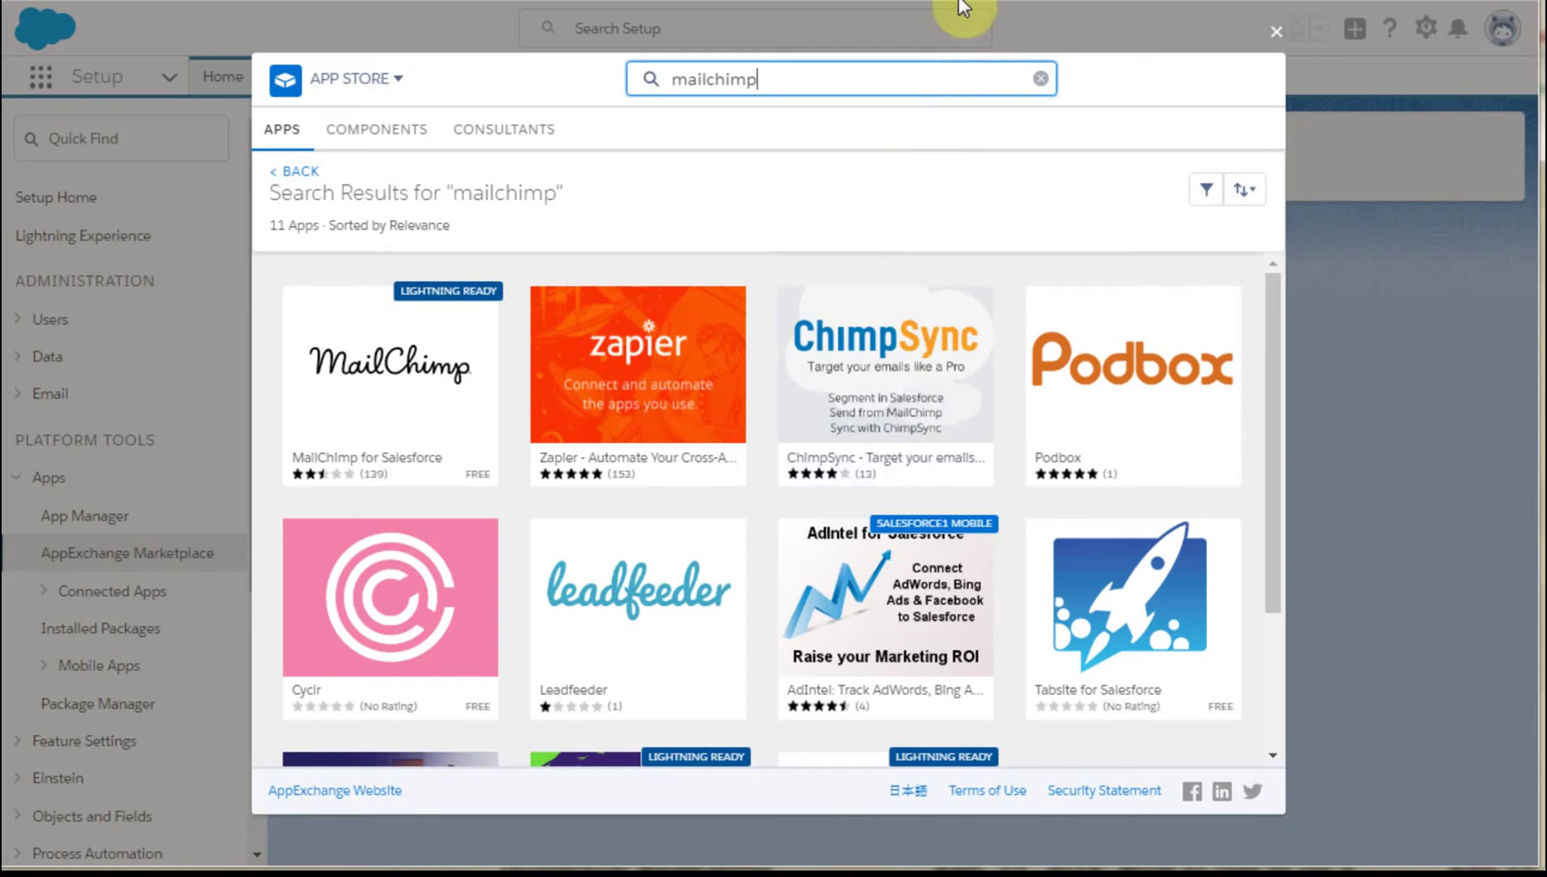
mouse_move(351, 400)
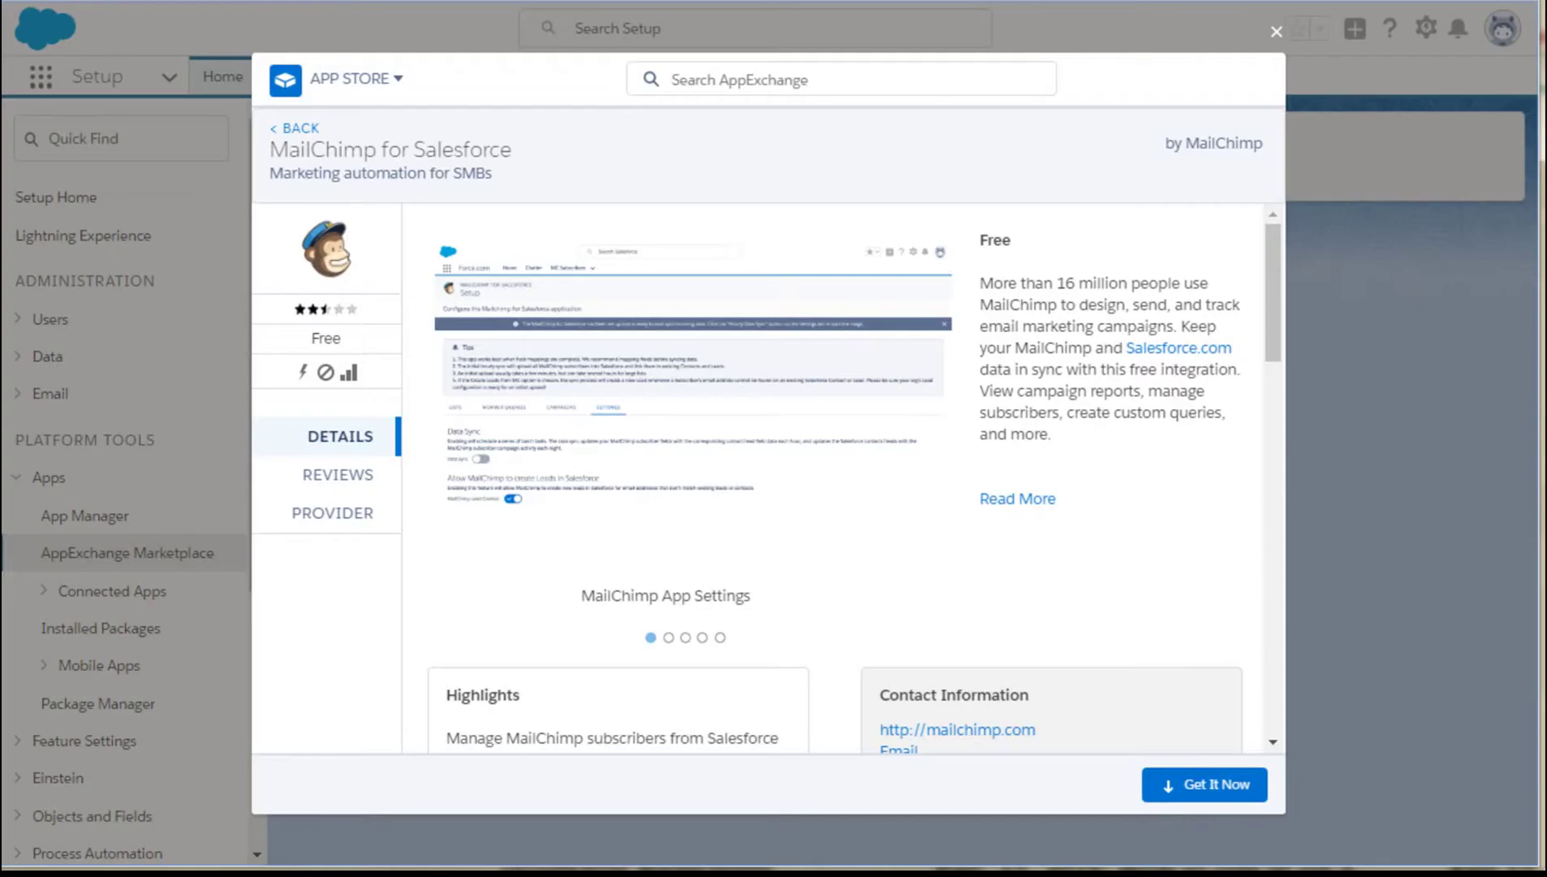
Step: Review the MailChimp for Salesforce listing details and start getting the app with Get It Now
mouse_move(751, 308)
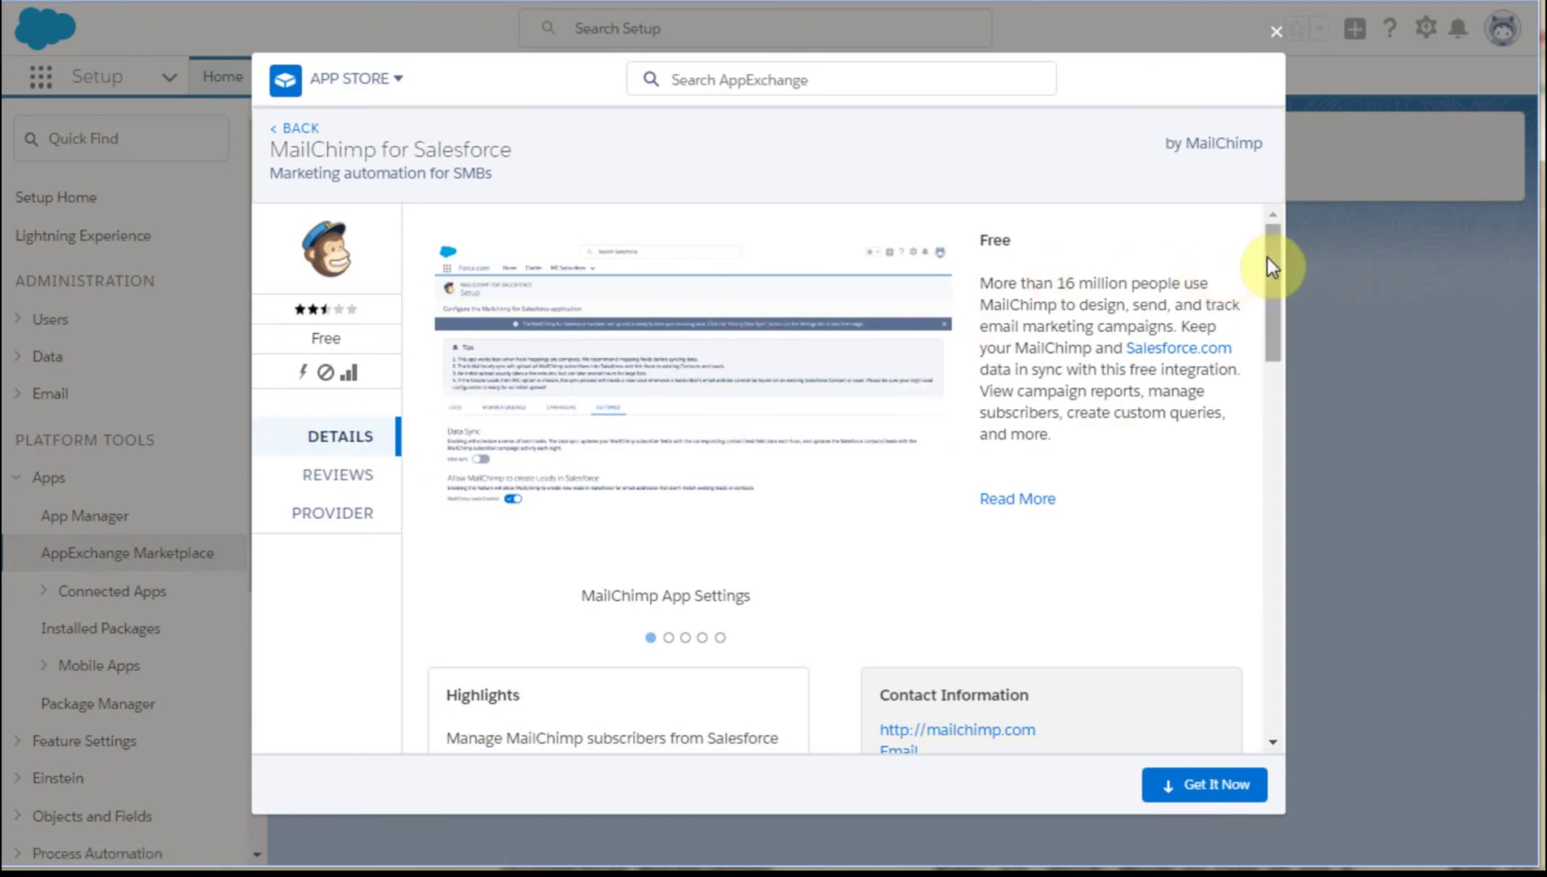
drag(1271, 257, 1276, 311)
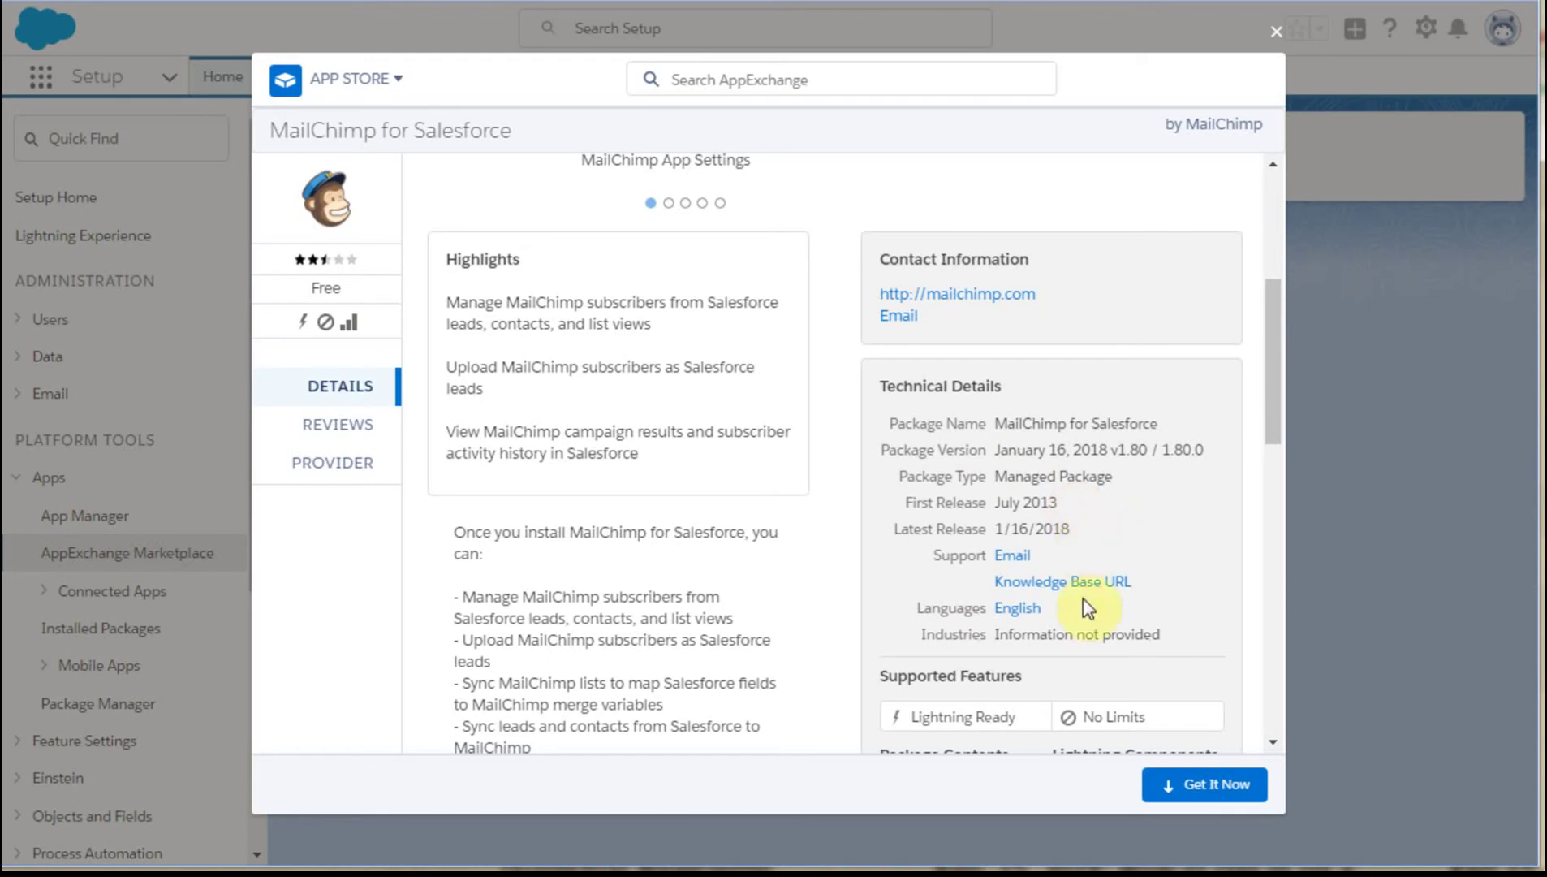
click(1276, 412)
drag(1280, 426, 1292, 482)
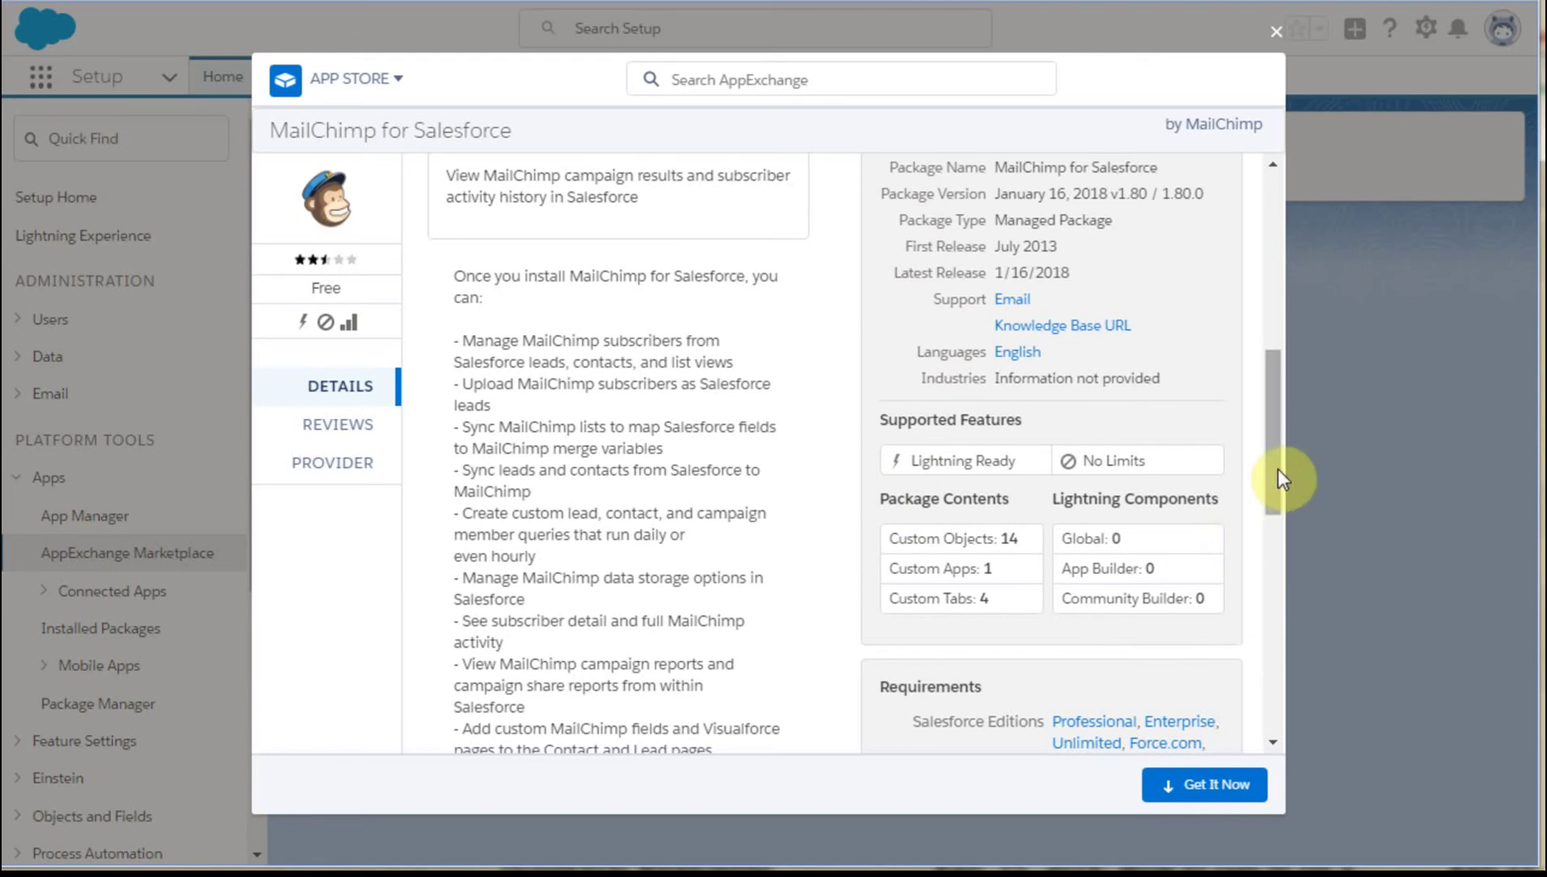
mouse_move(1278, 469)
mouse_down()
mouse_move(1279, 519)
mouse_move(1280, 499)
mouse_up()
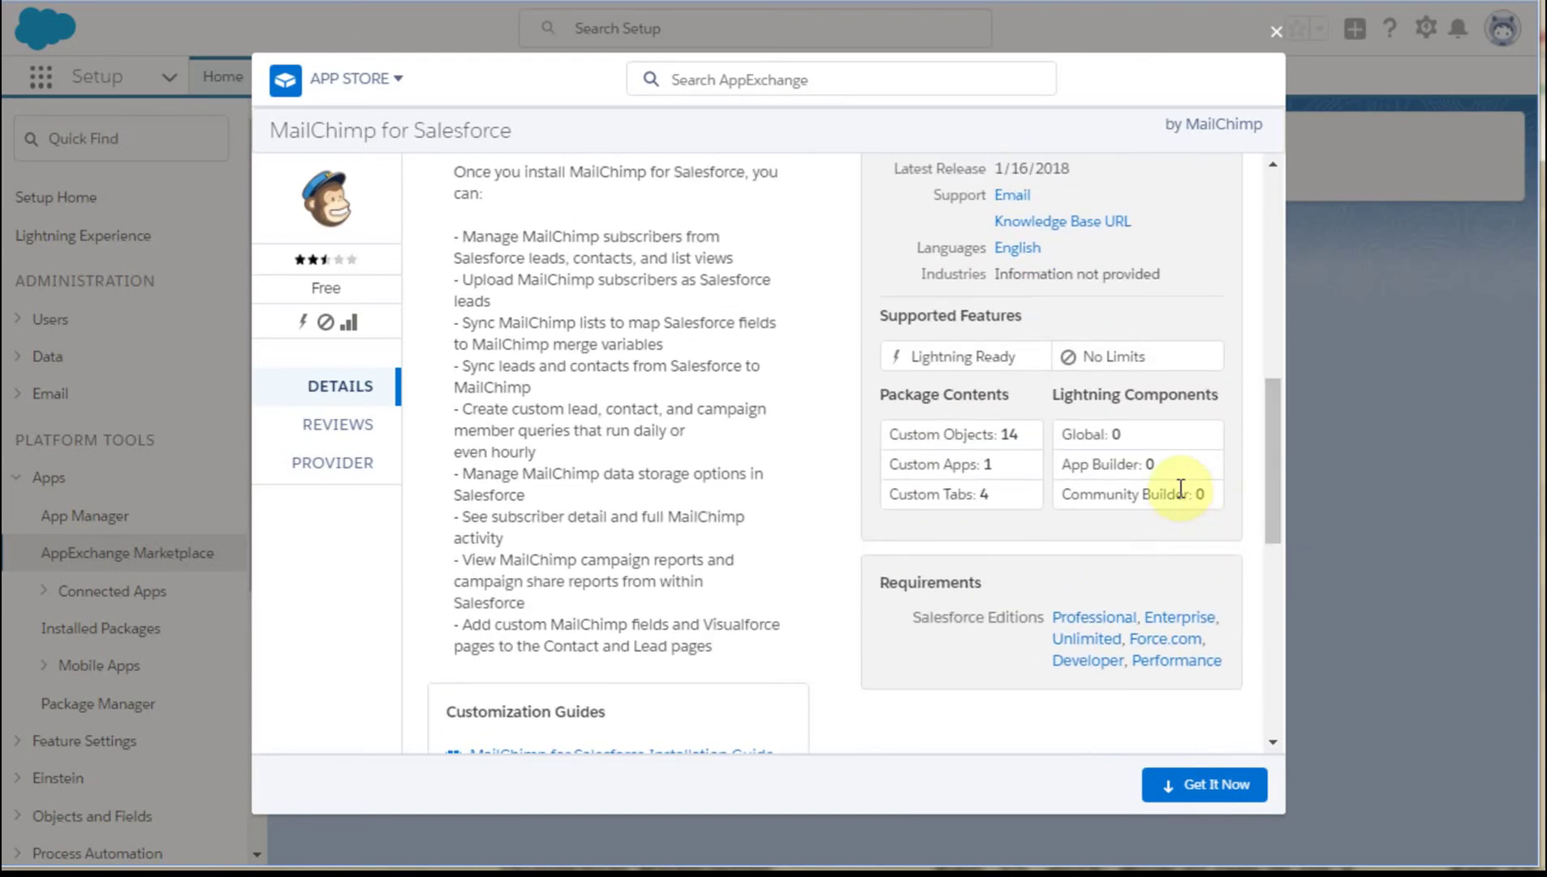
click(1277, 504)
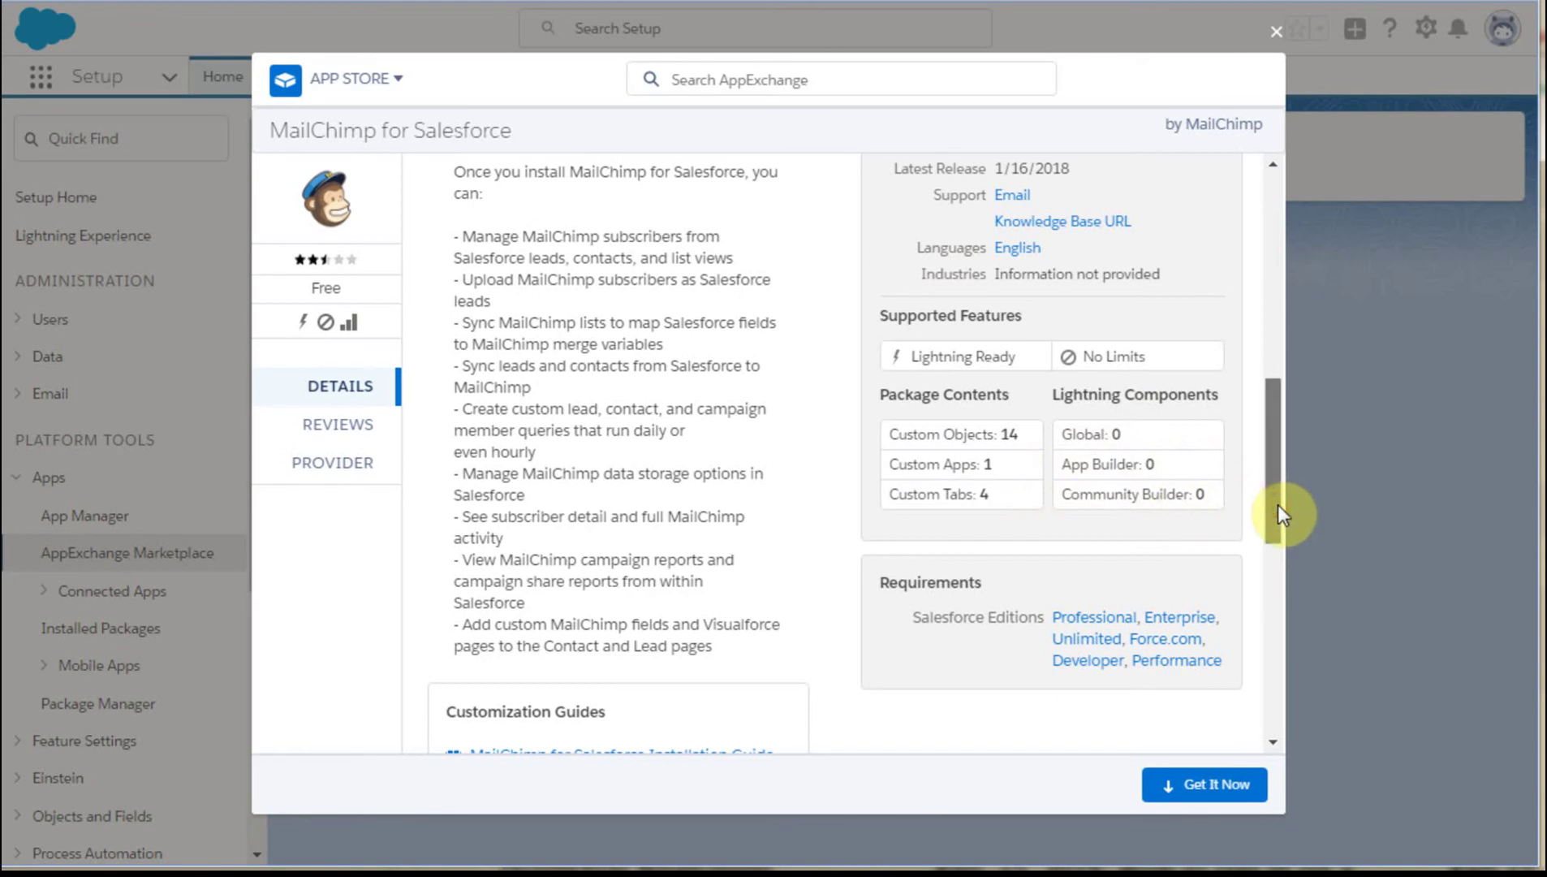
mouse_move(1277, 504)
mouse_down()
mouse_move(1279, 543)
mouse_move(1288, 493)
mouse_up()
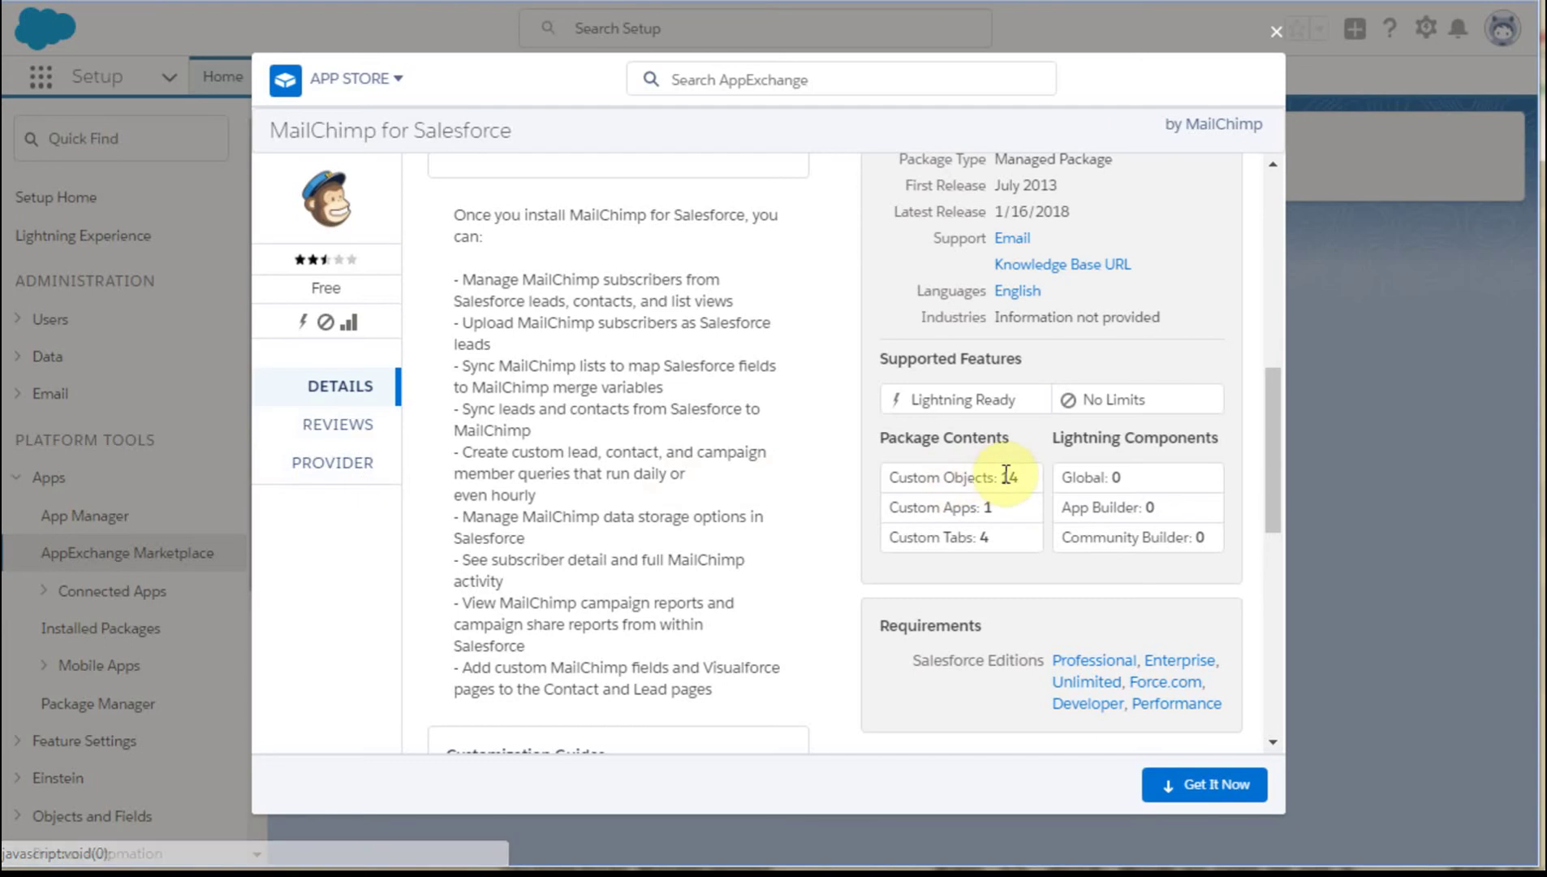
drag(1280, 453, 1326, 591)
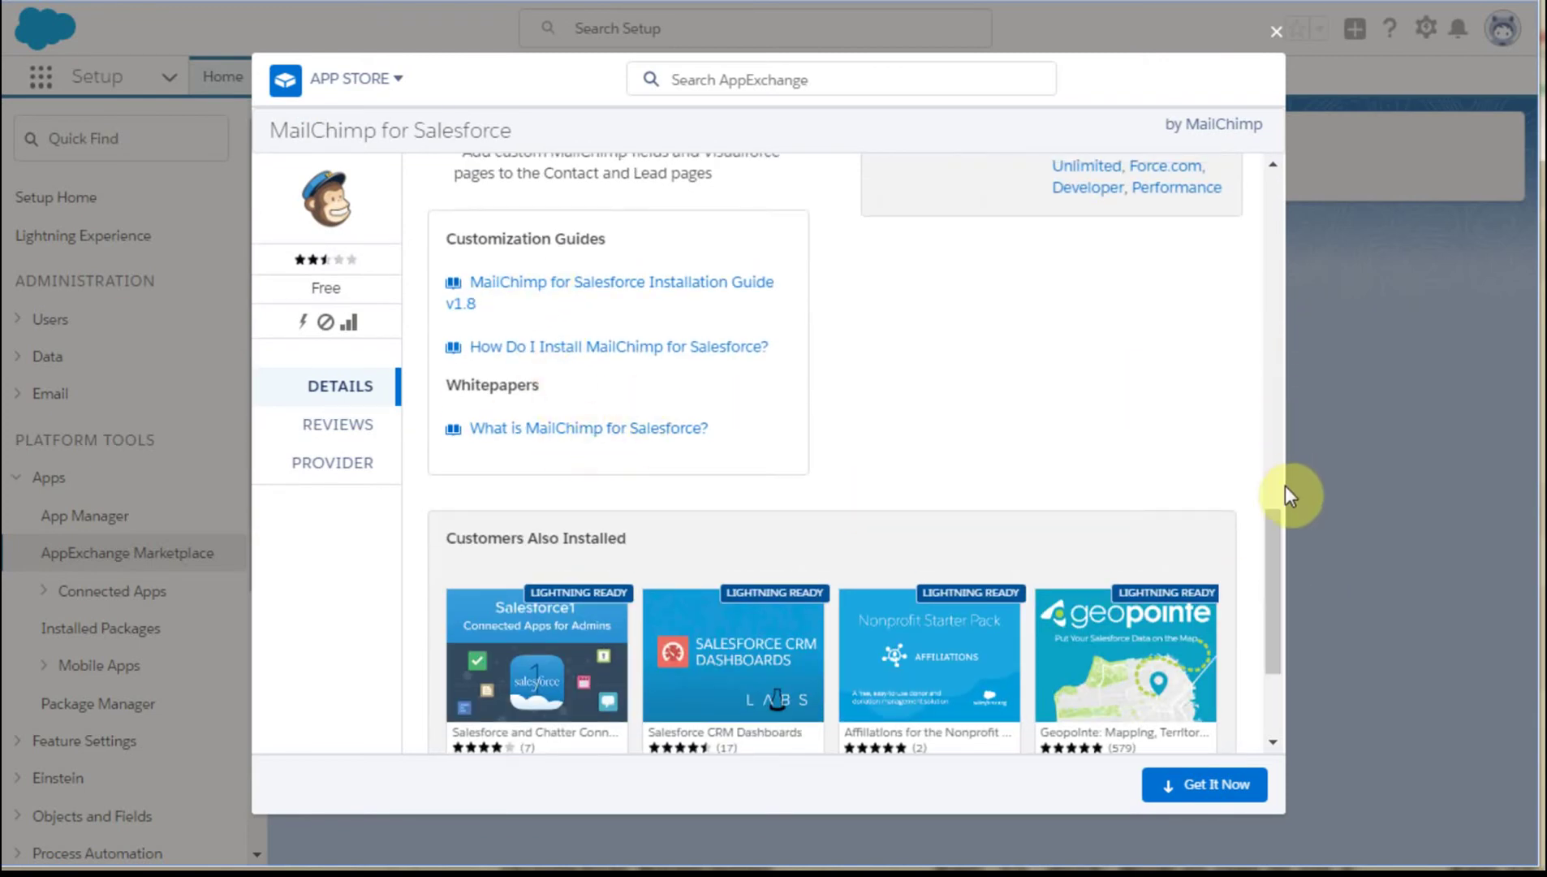
drag(1273, 561, 1302, 487)
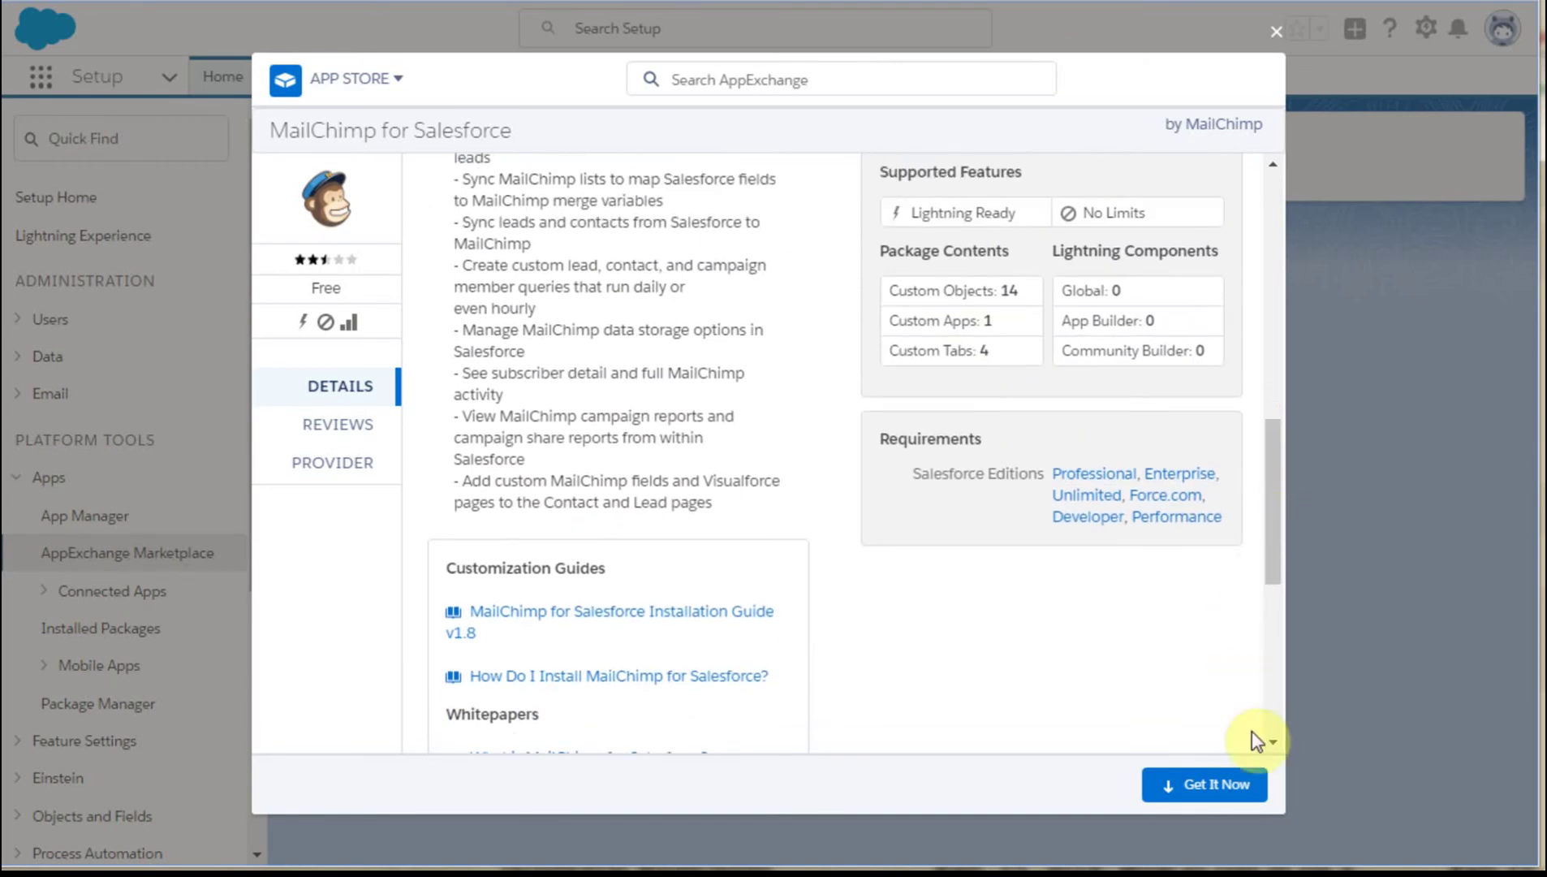
click(1219, 784)
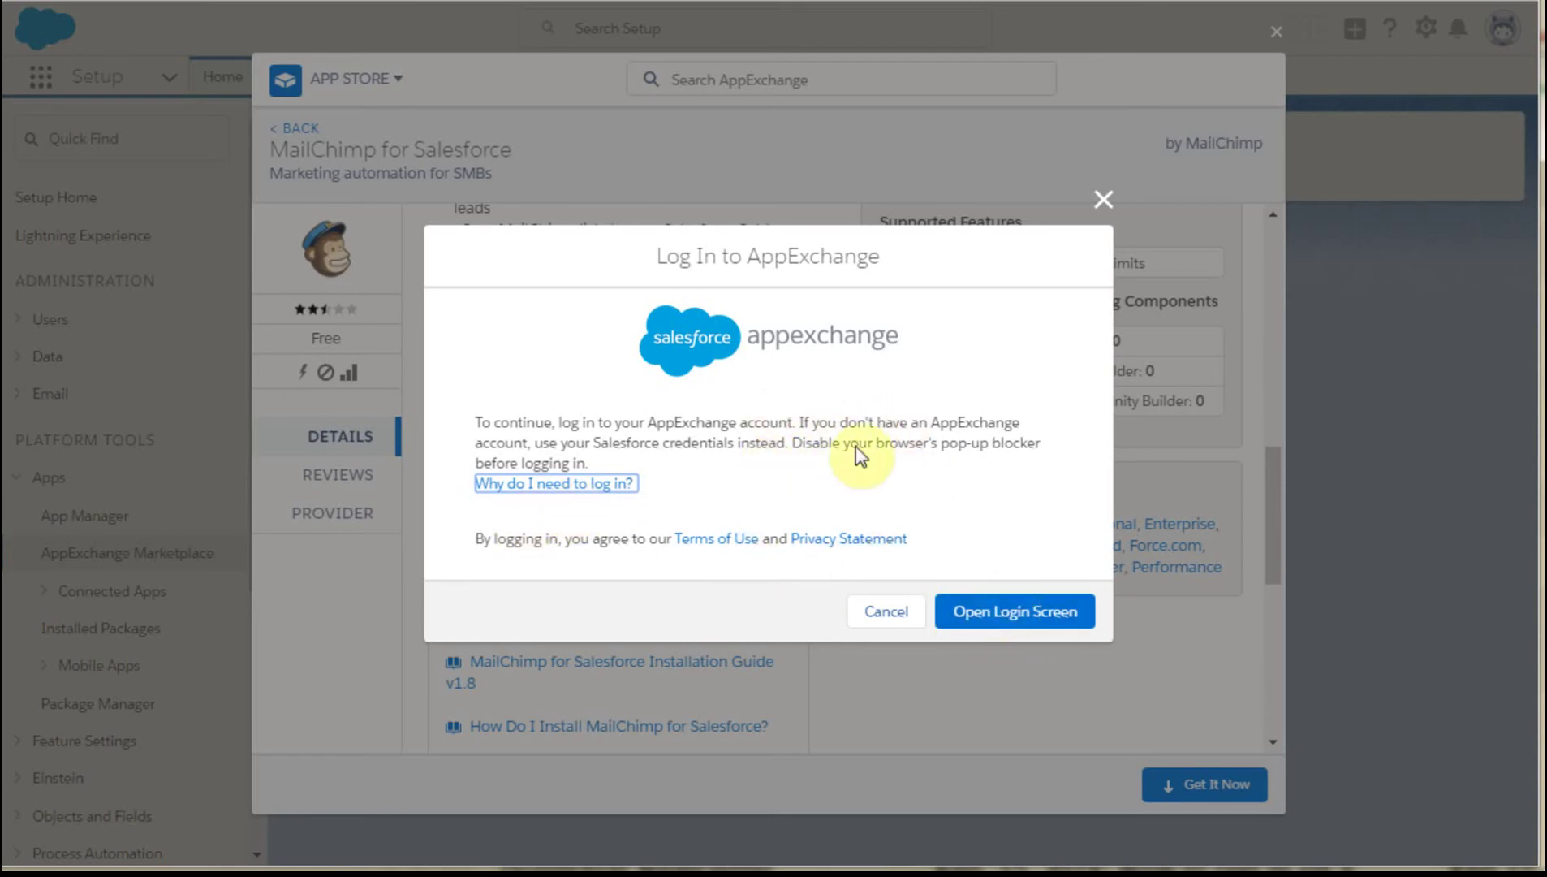
Step: Log in to AppExchange and allow it access to the Salesforce account
click(1010, 614)
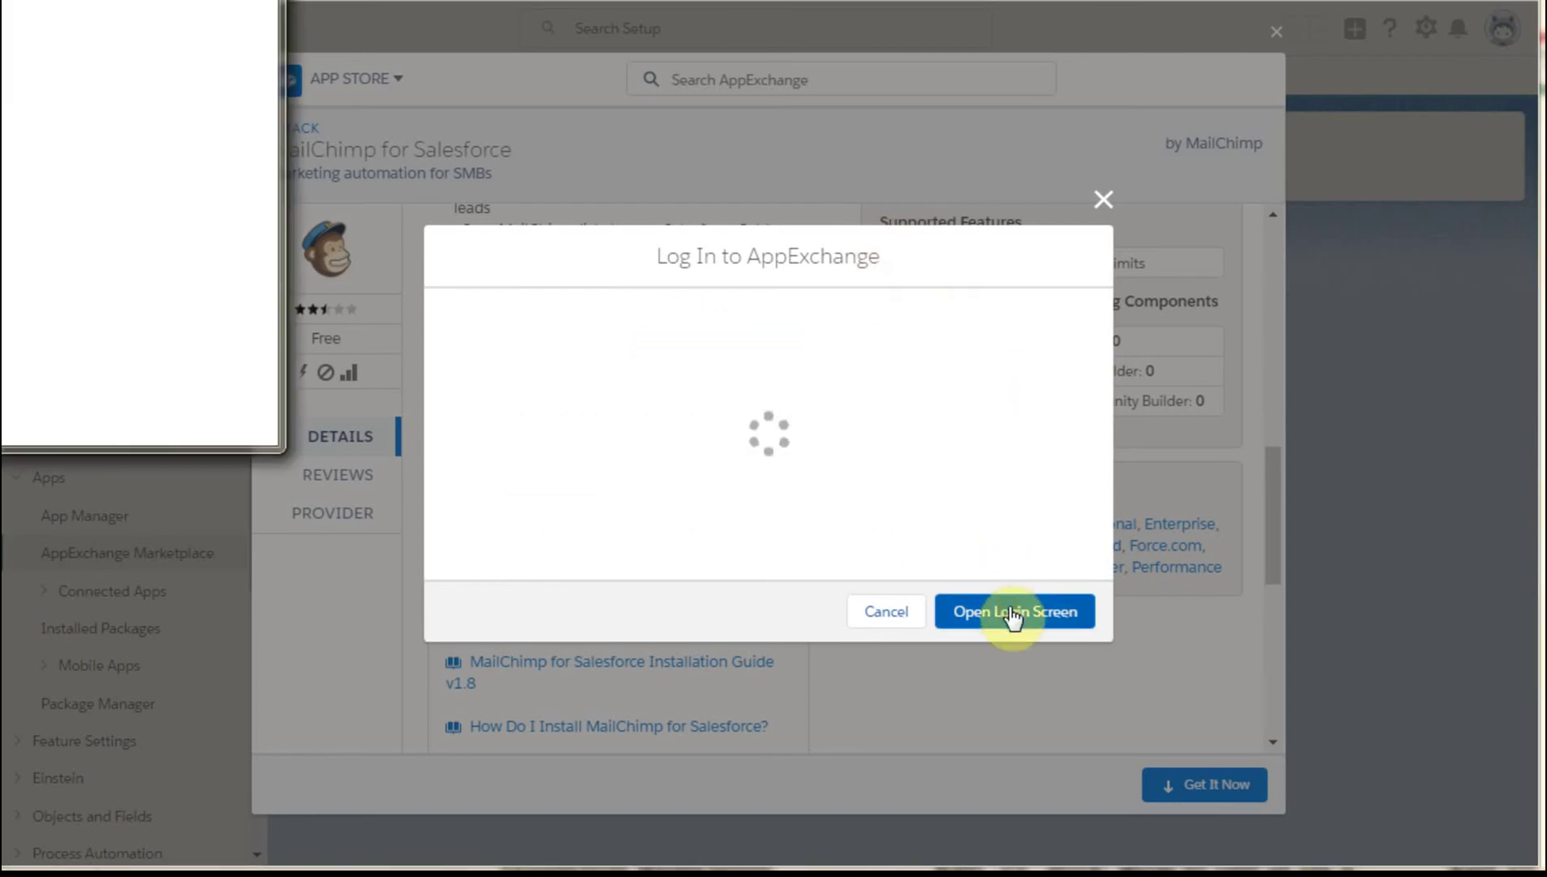
drag(0, 0, 603, 56)
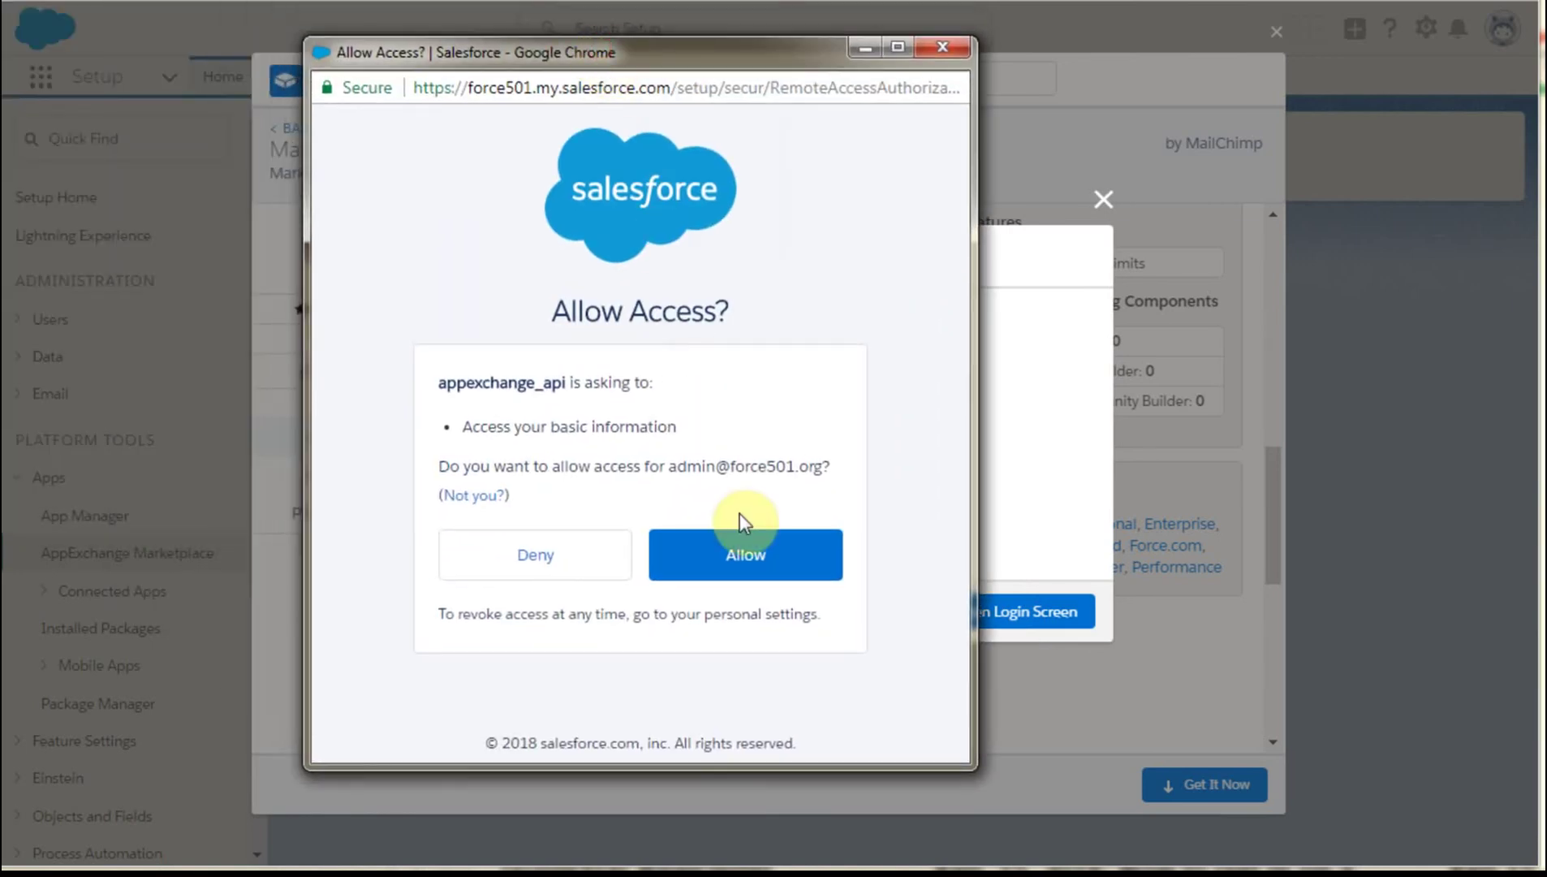
click(775, 574)
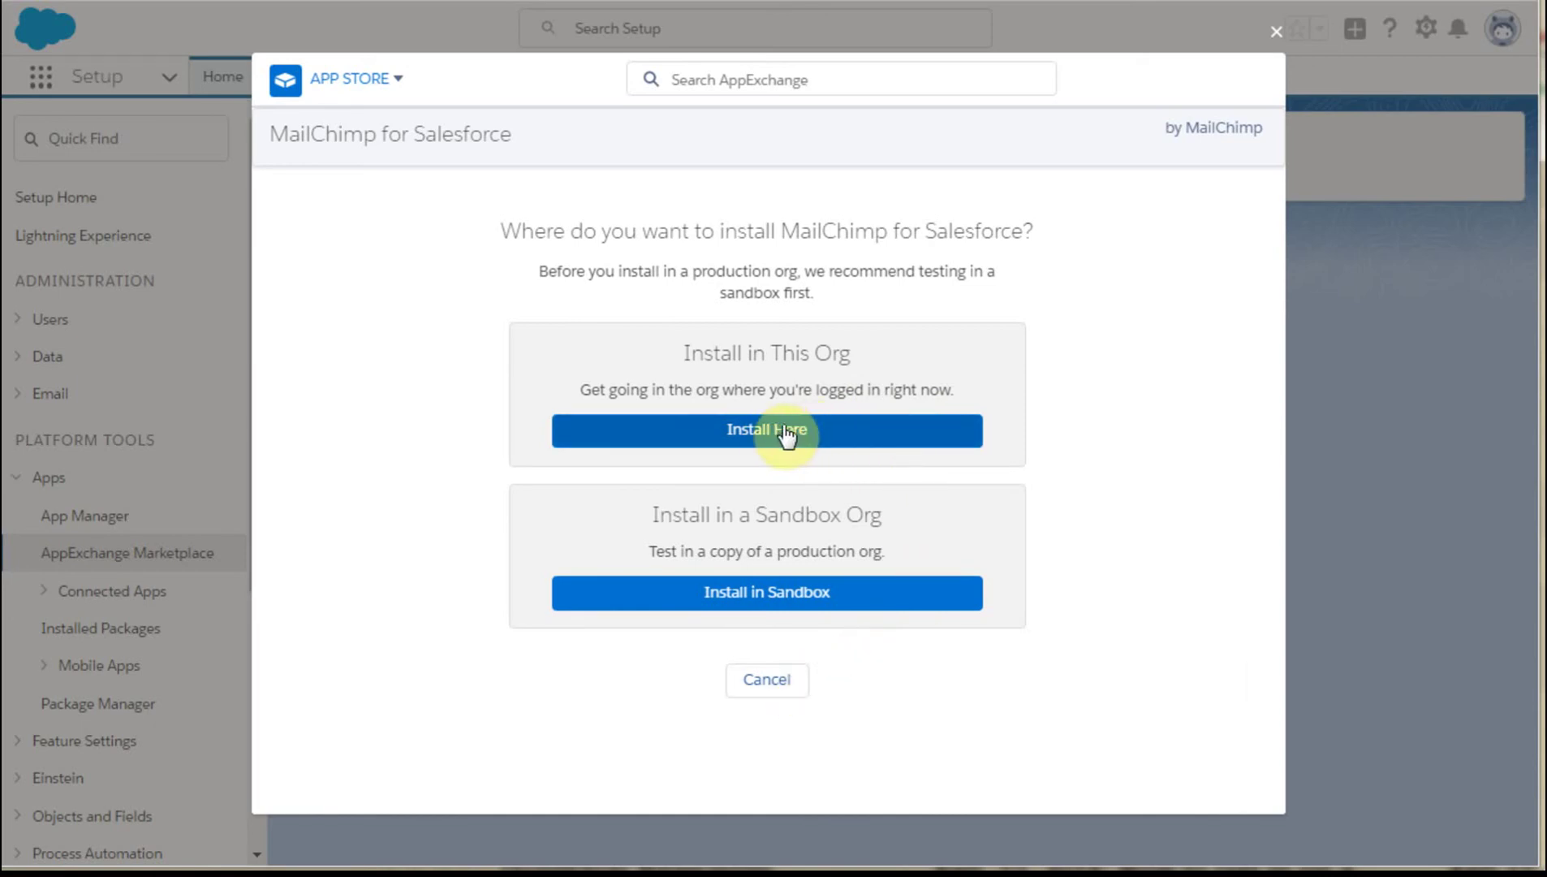
Step: Choose to install in this org, accept the terms and conditions, and confirm the installation
click(826, 439)
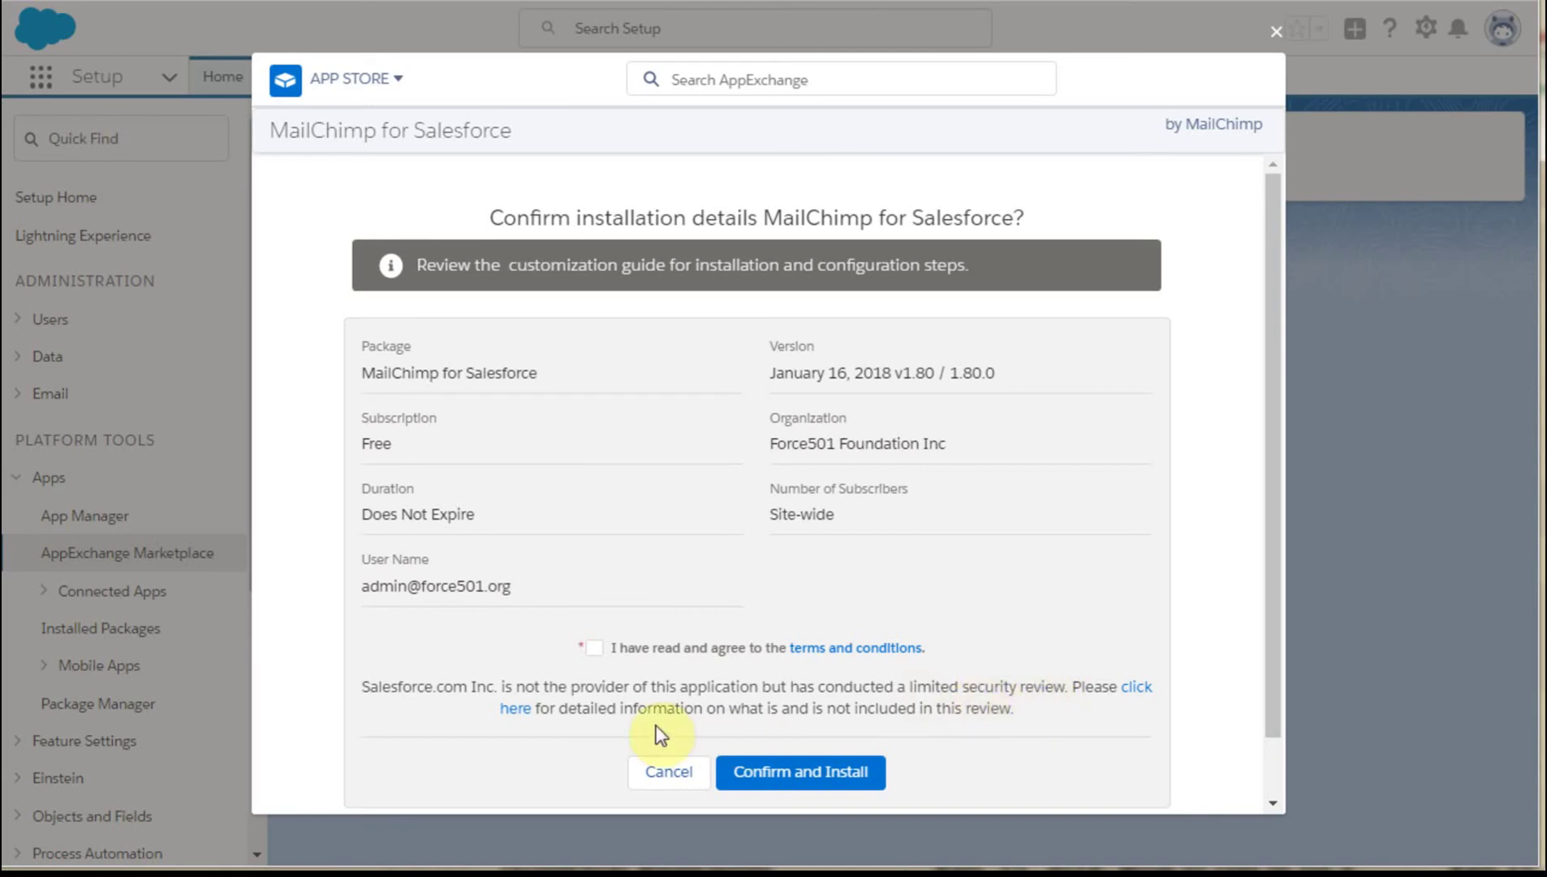
click(595, 648)
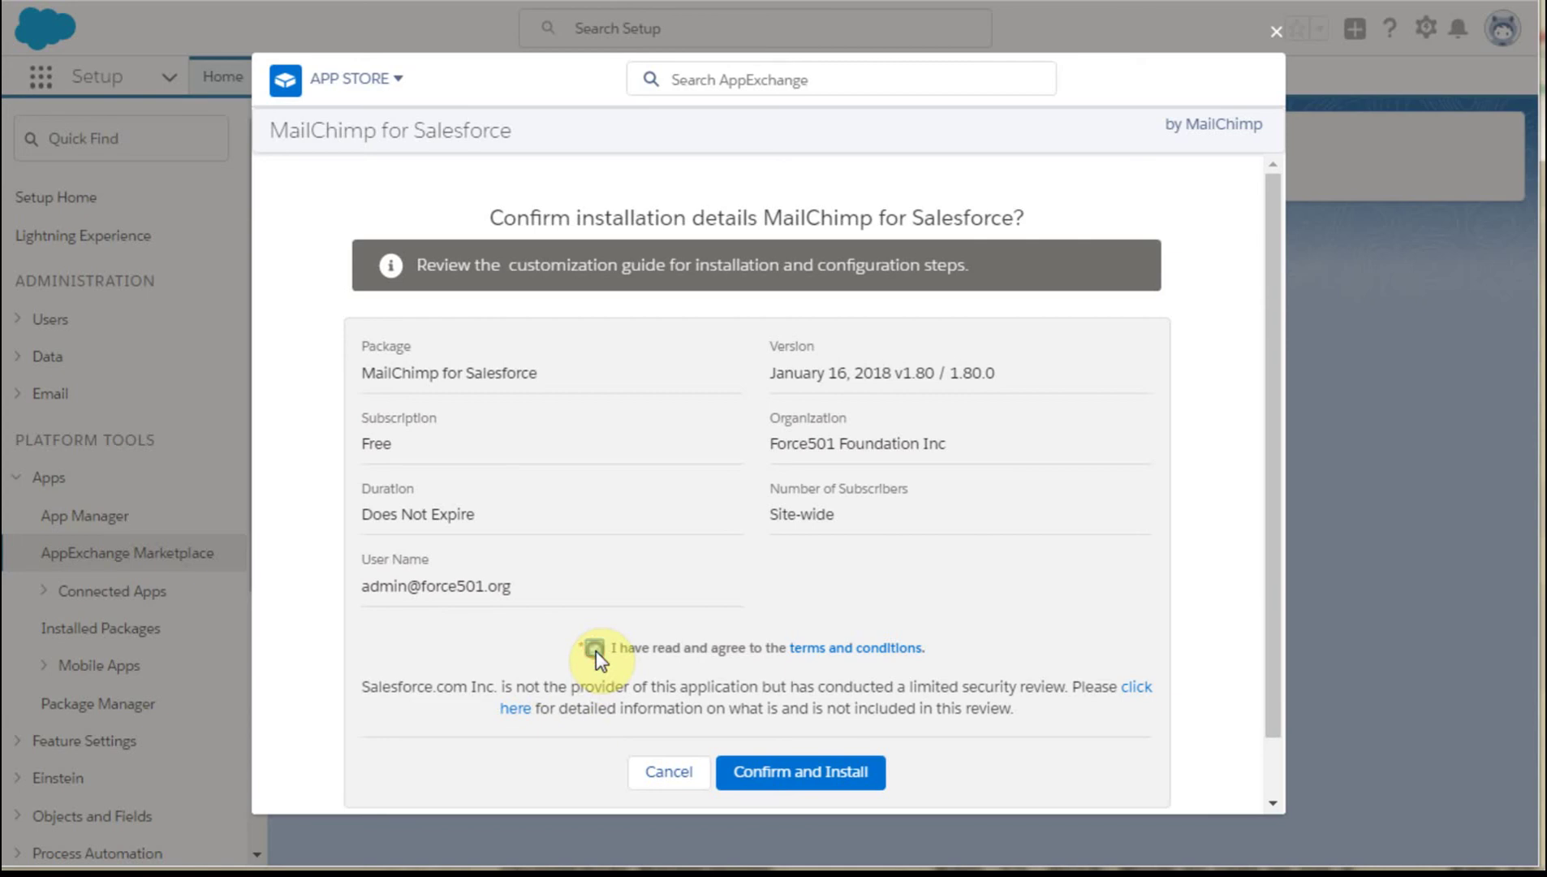
click(809, 779)
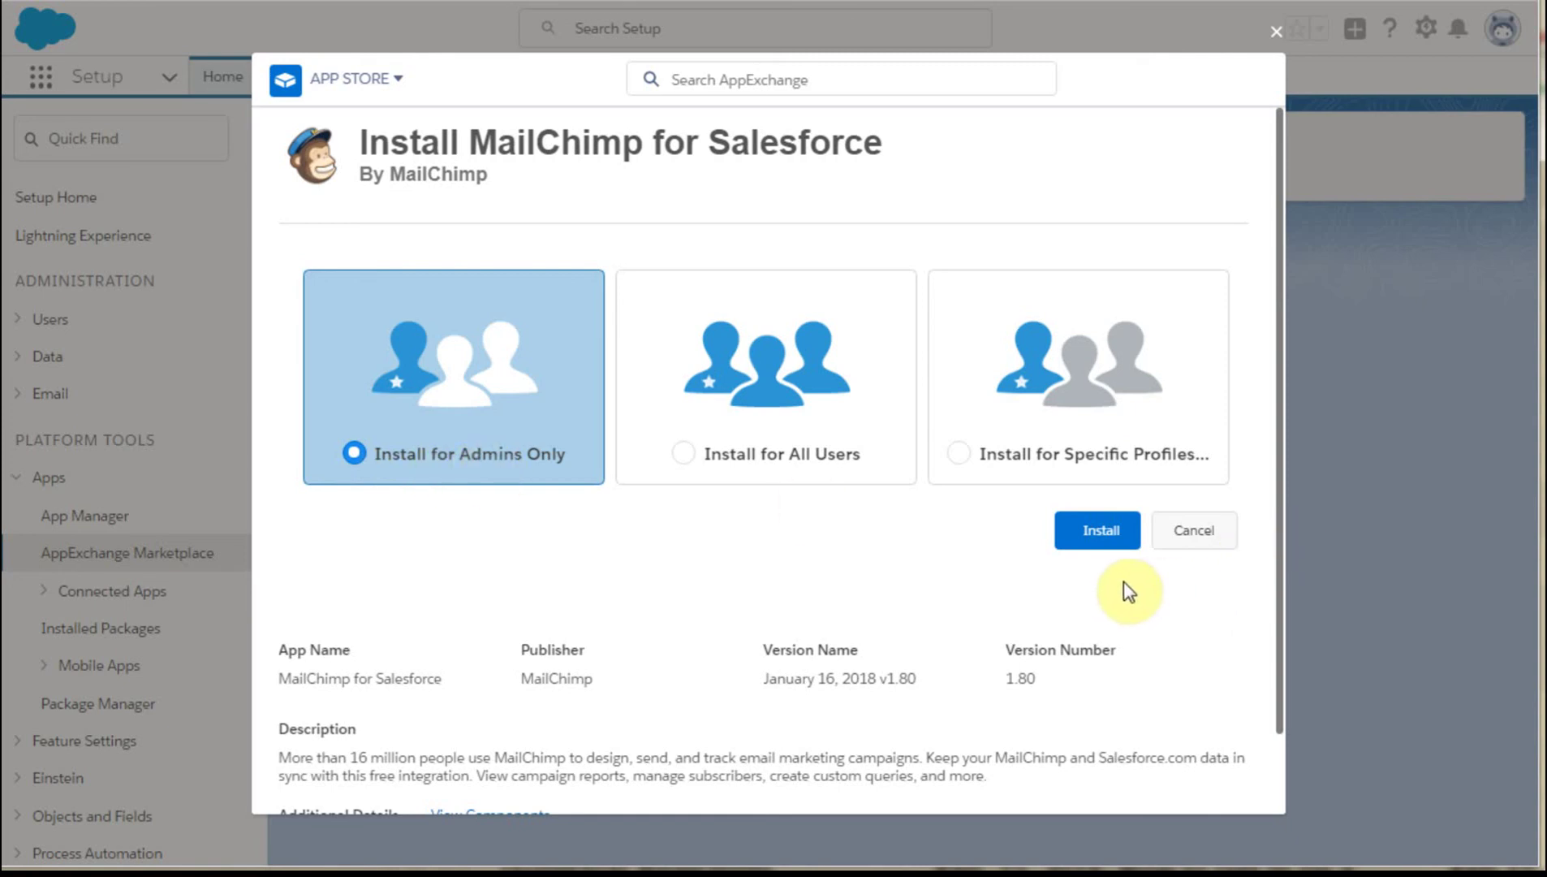
Step: Install for Admins Only, grant access to third-party MailChimp sites, and acknowledge the long-install notice
click(1094, 533)
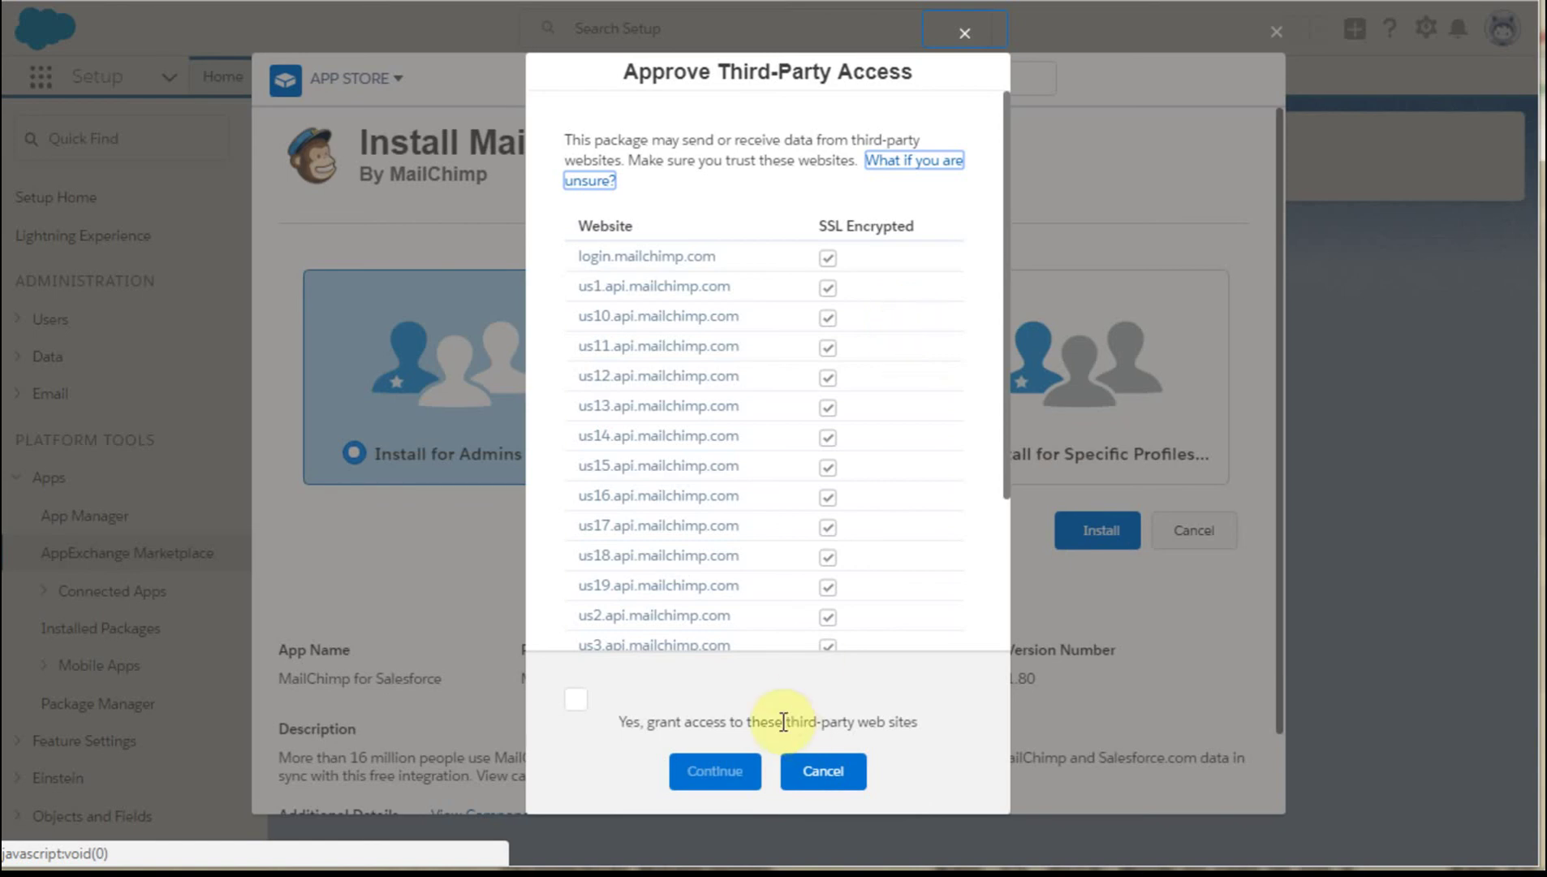
click(576, 700)
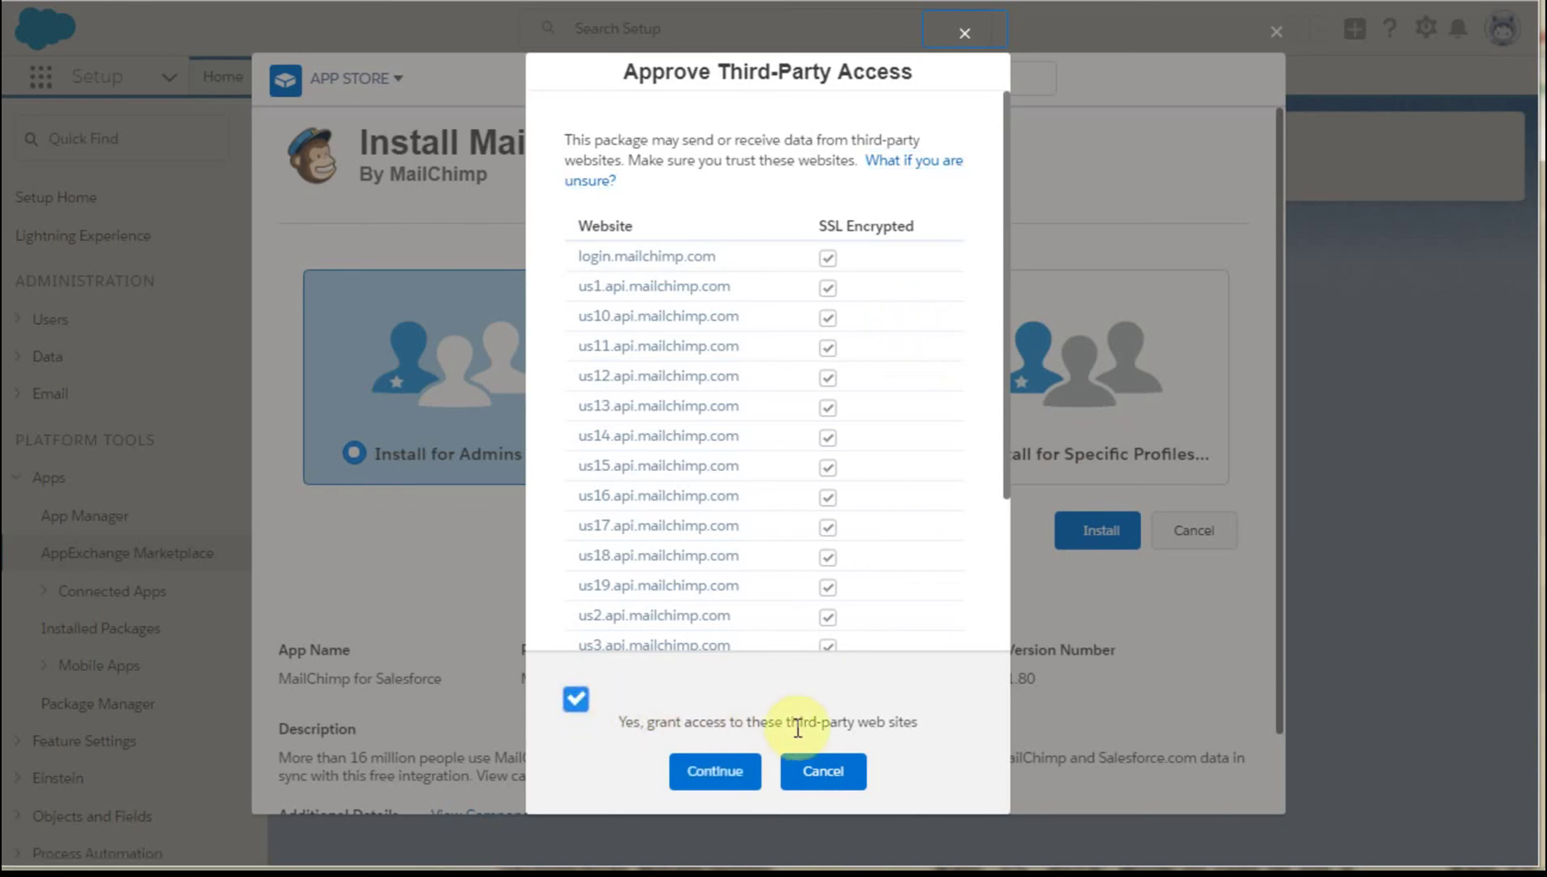
click(716, 781)
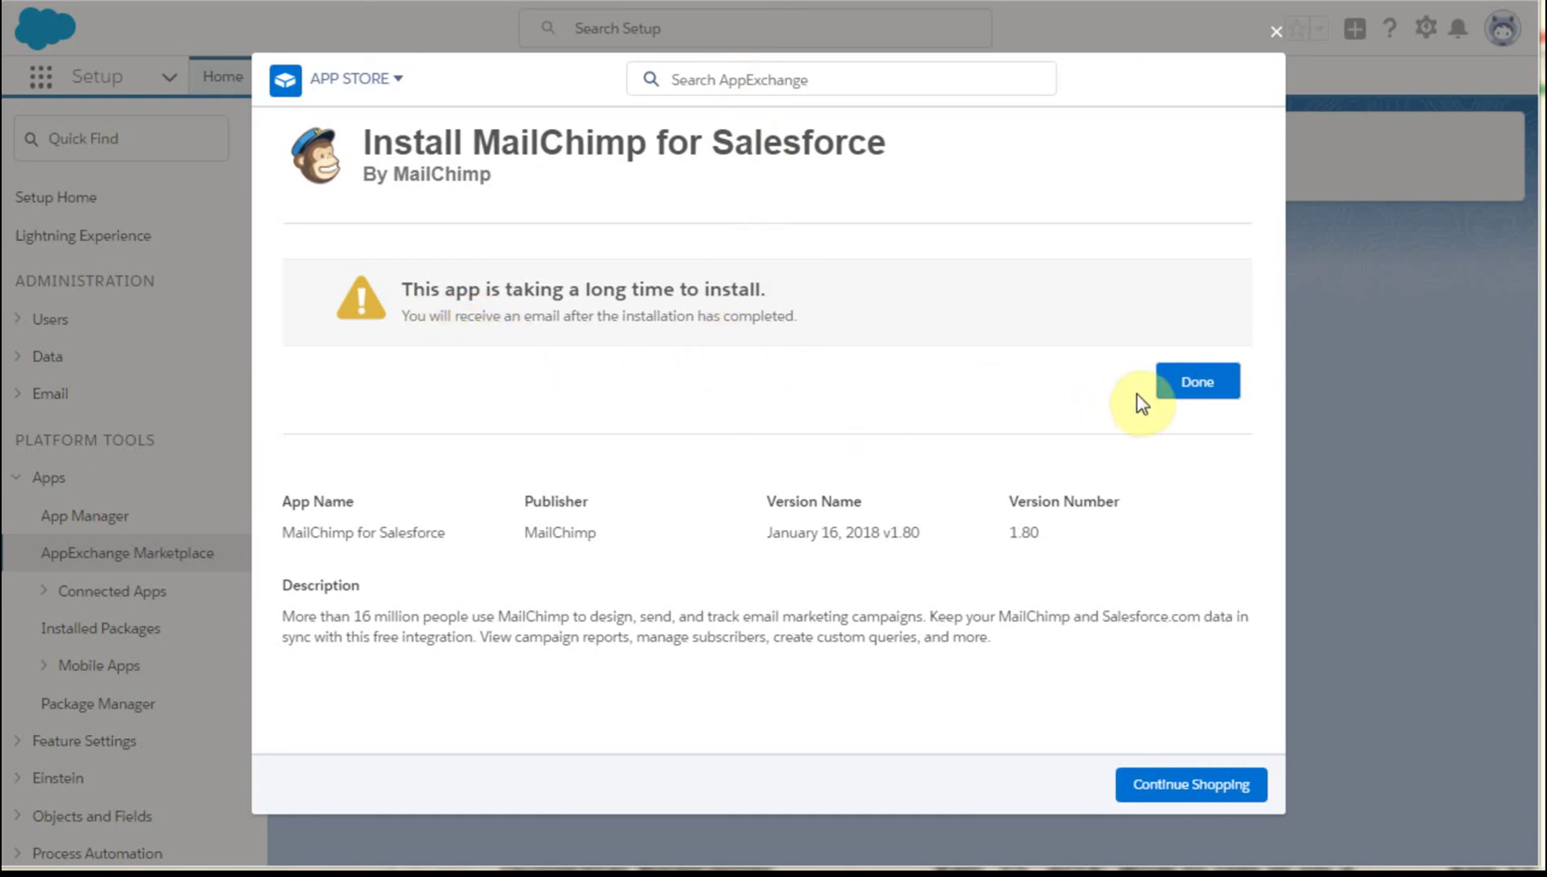
click(1183, 387)
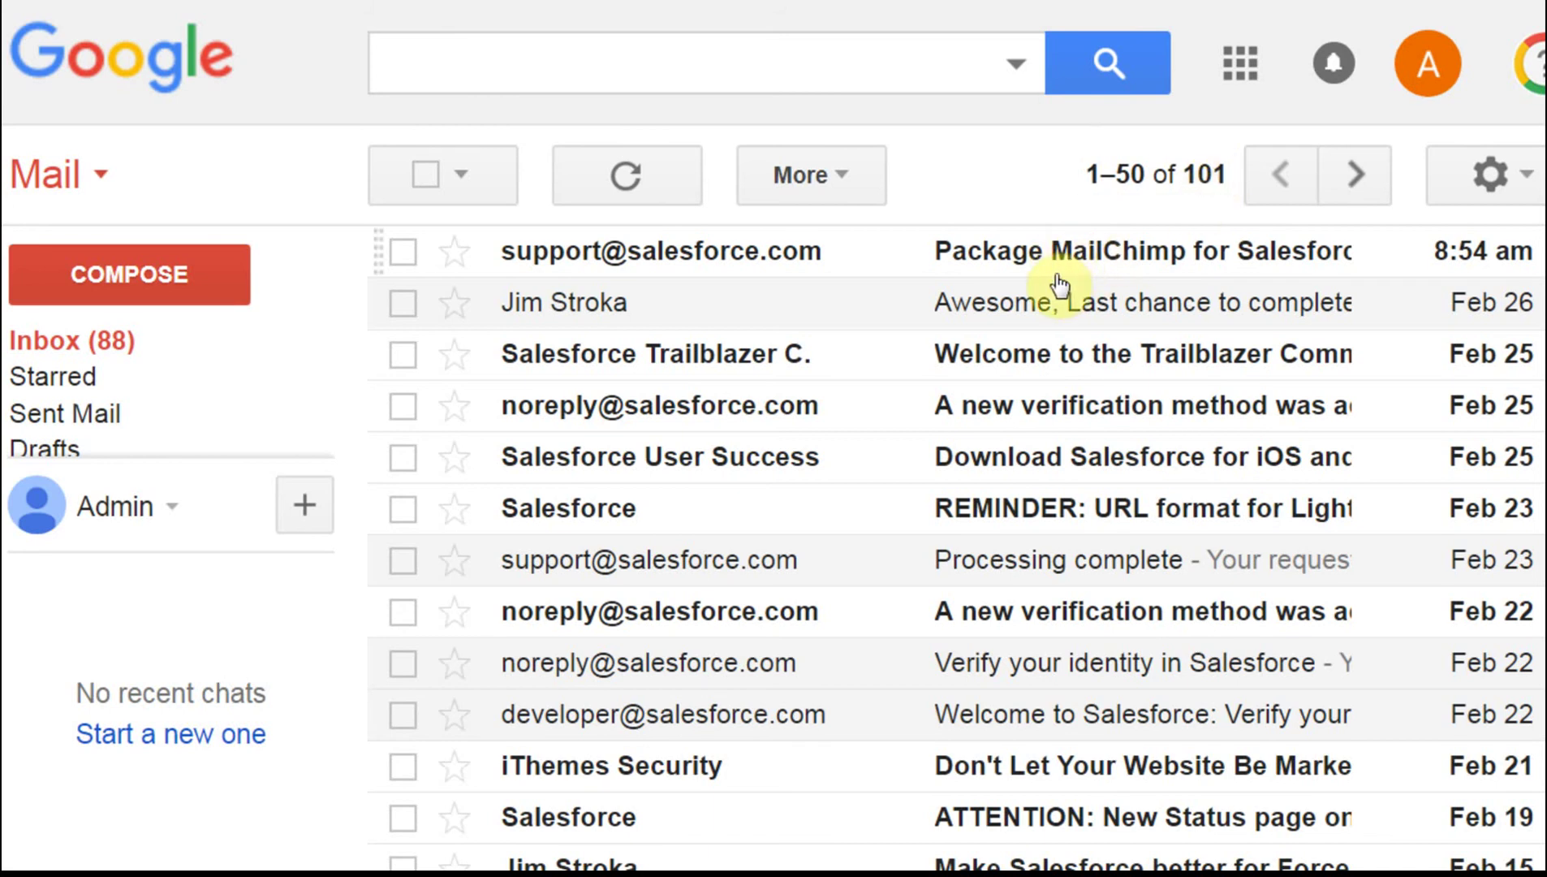
Step: Read the 'Package MailChimp for Salesforce Install Successful' email in Gmail, then return to Installed Packages
click(997, 258)
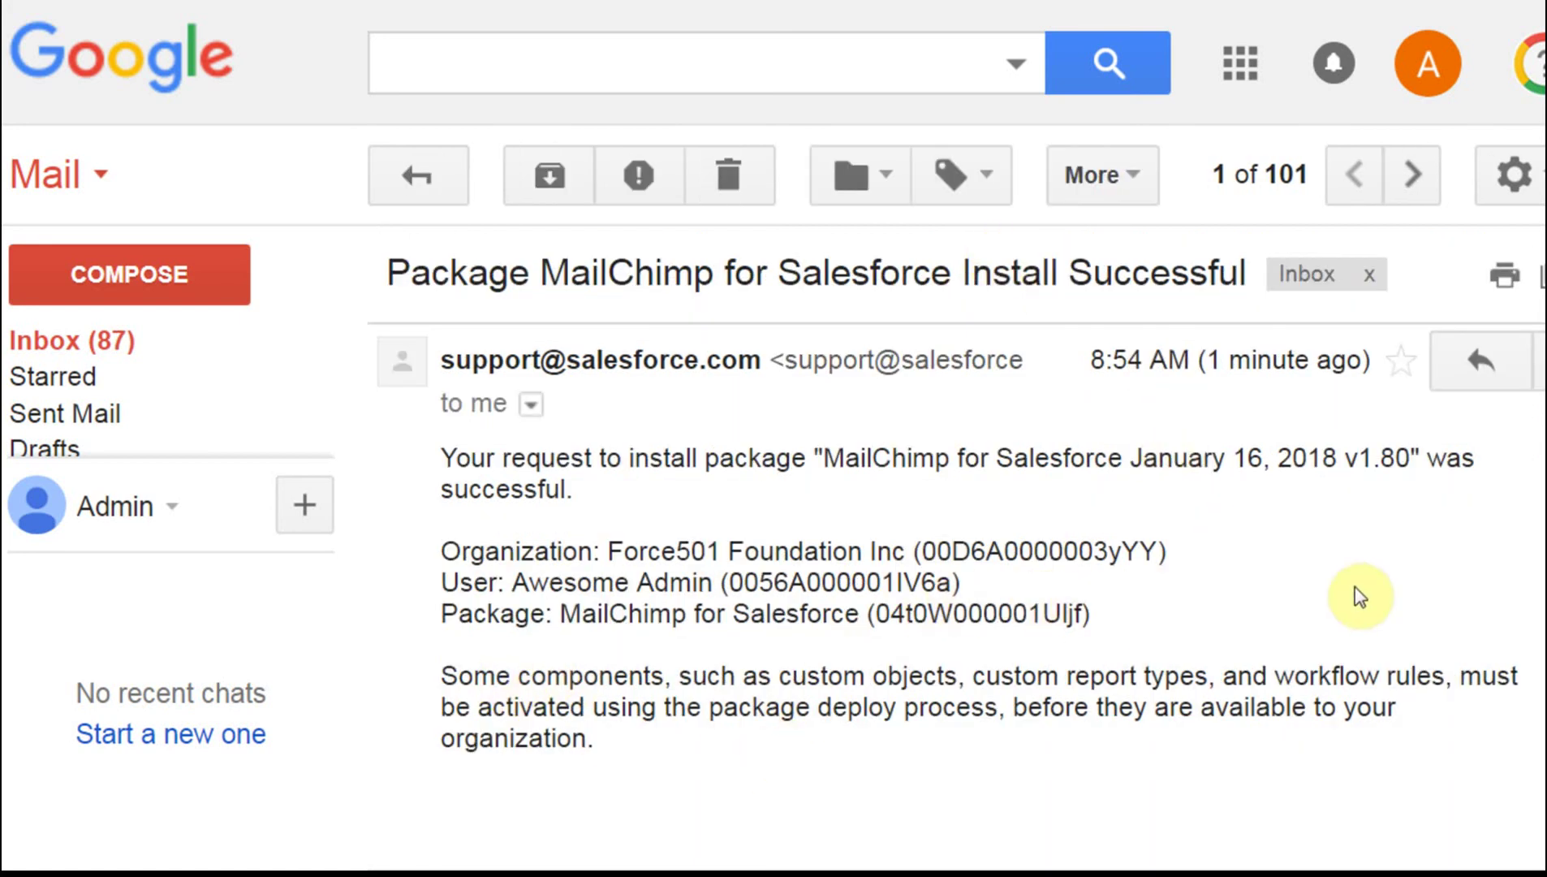
scroll(1433, 542, down, 3)
scroll(1428, 542, up, 3)
key(alt+Tab)
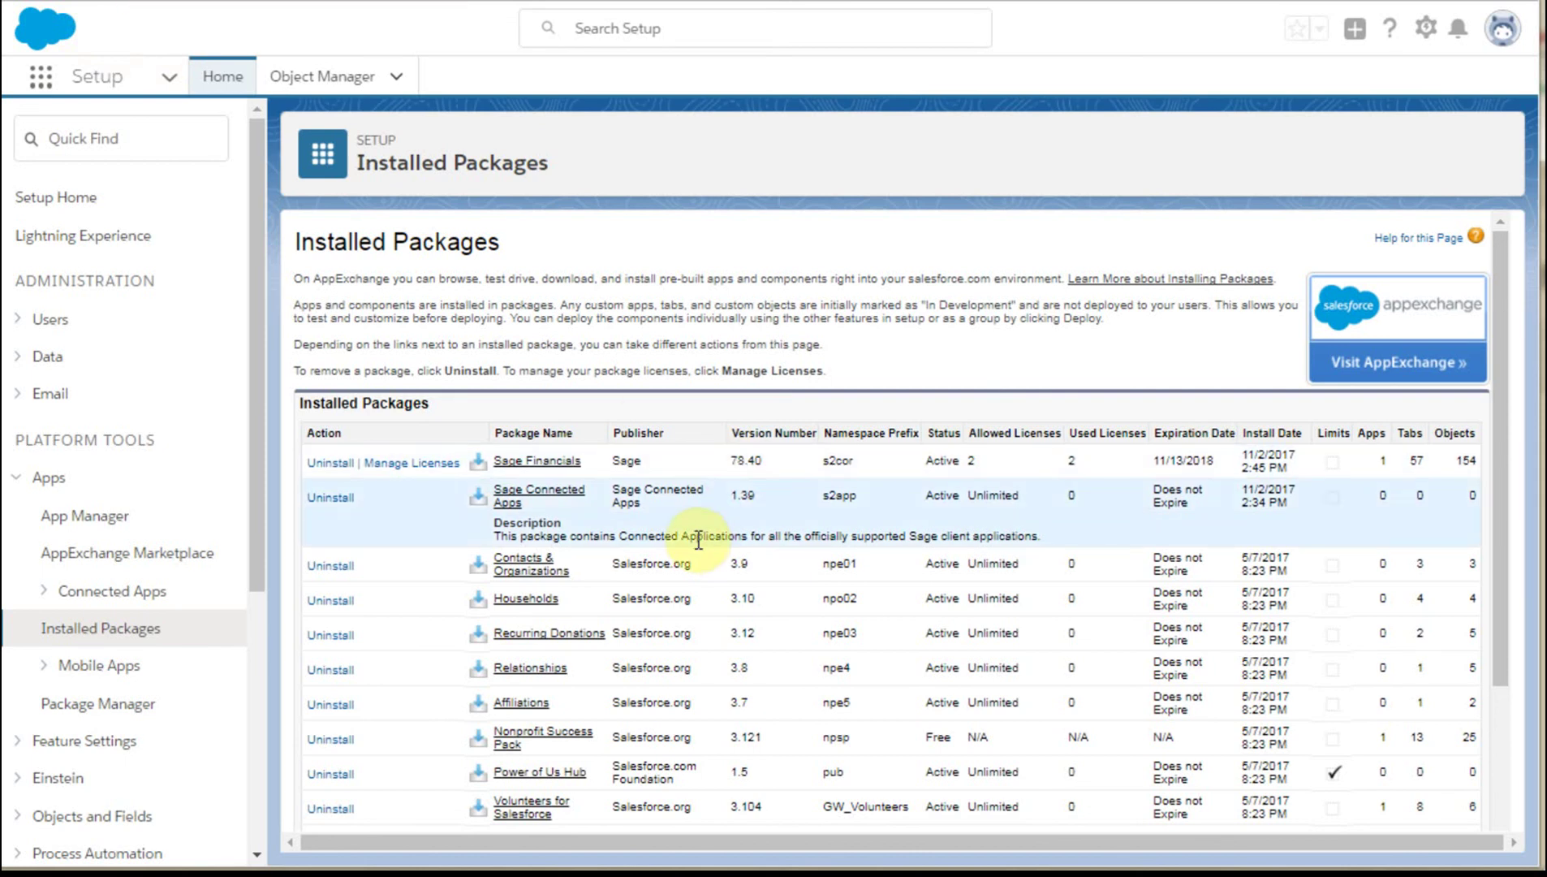
scroll(906, 622, down, 3)
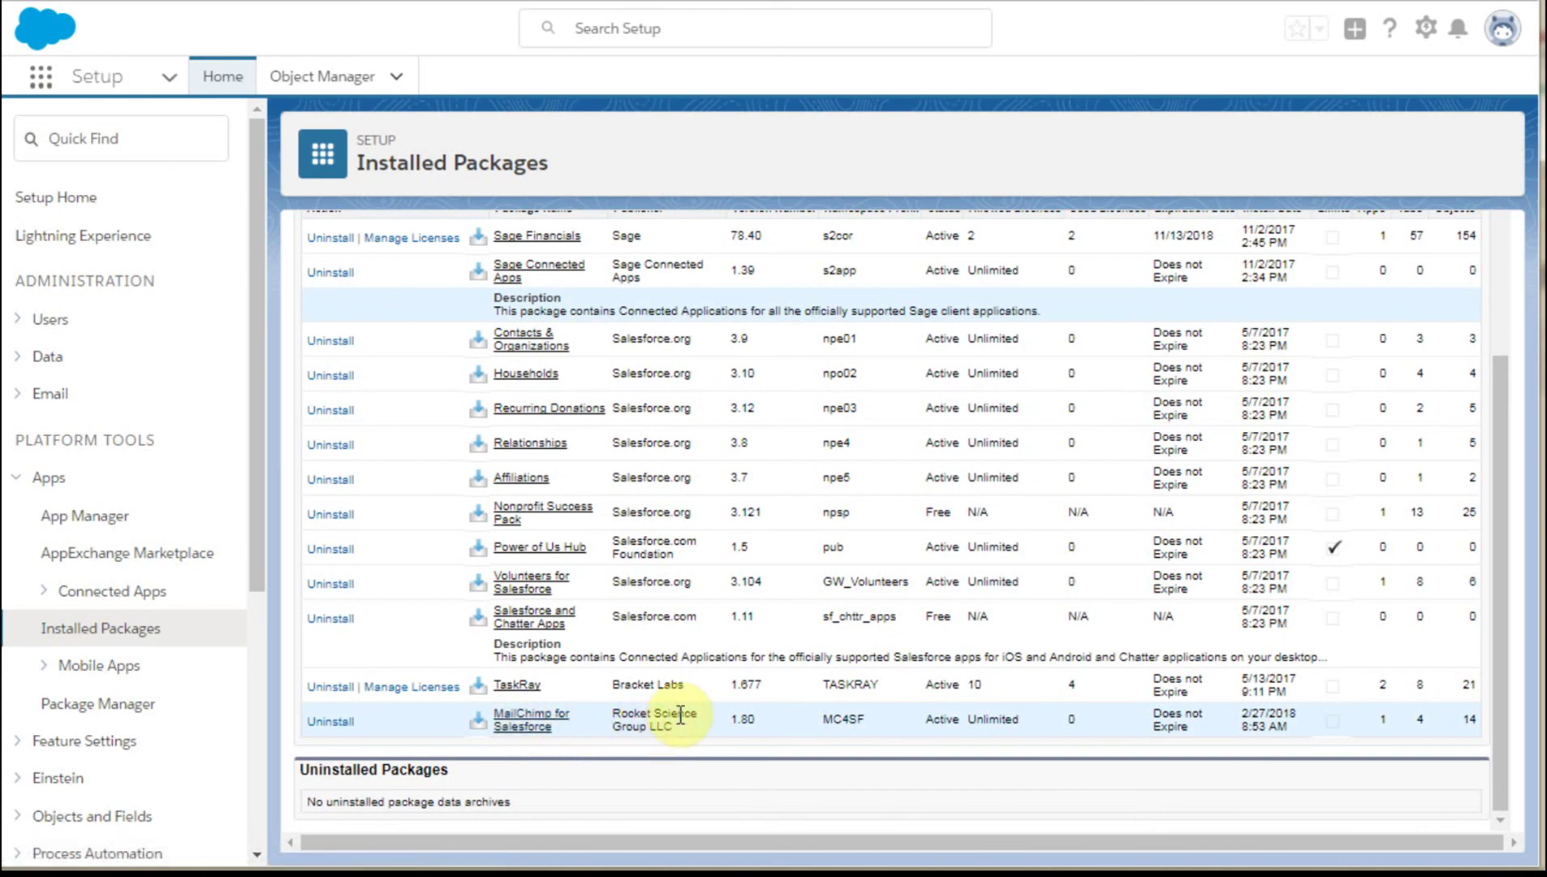
scroll(682, 715, up, 1)
scroll(680, 713, up, 4)
scroll(674, 730, down, 4)
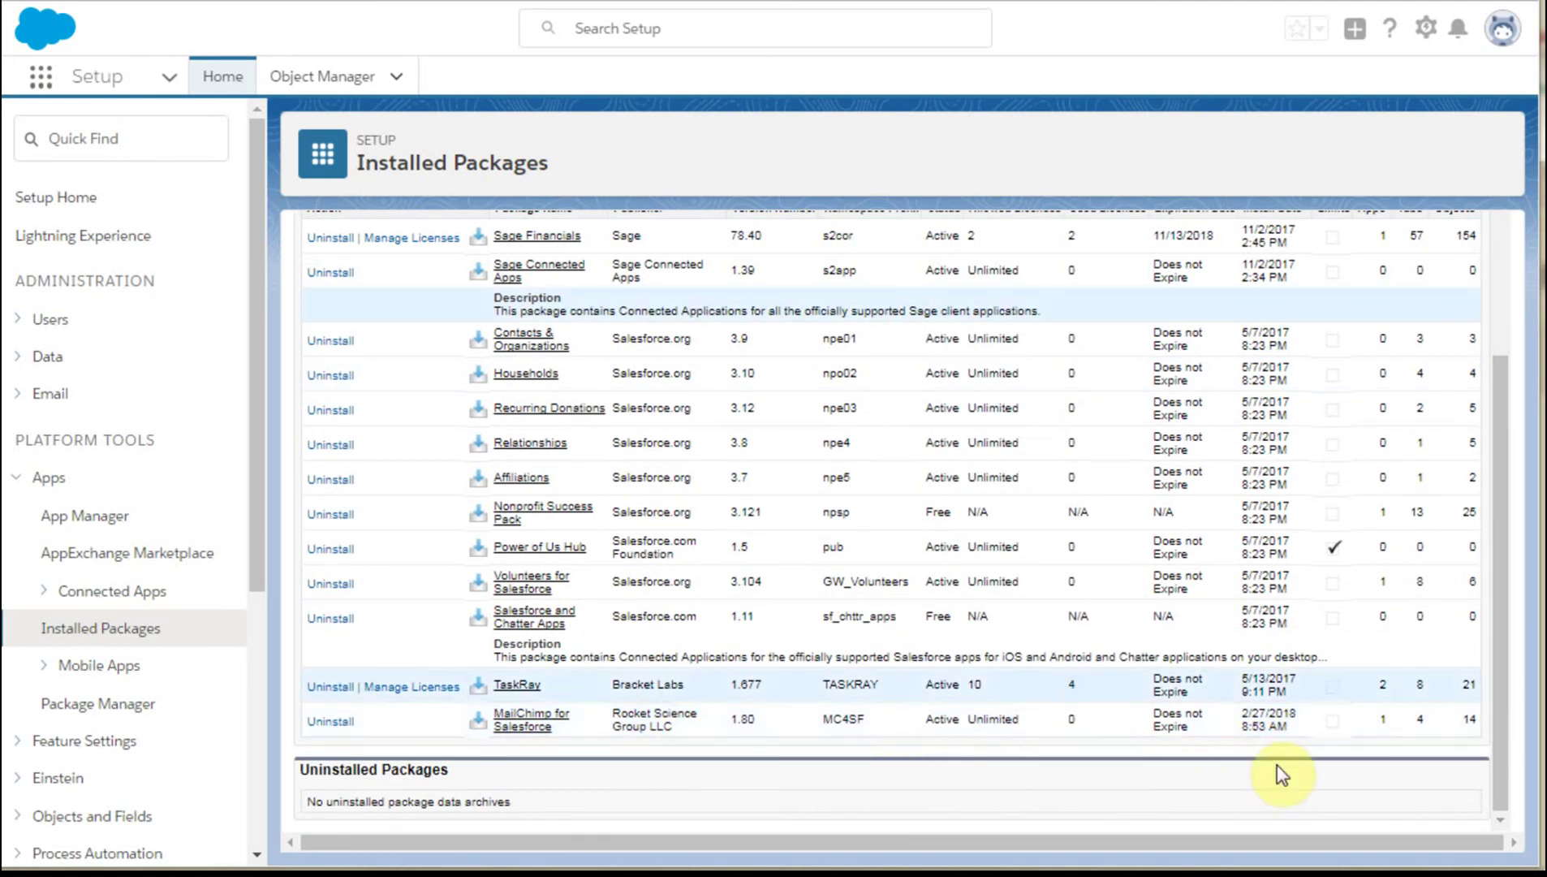
scroll(1372, 690, up, 3)
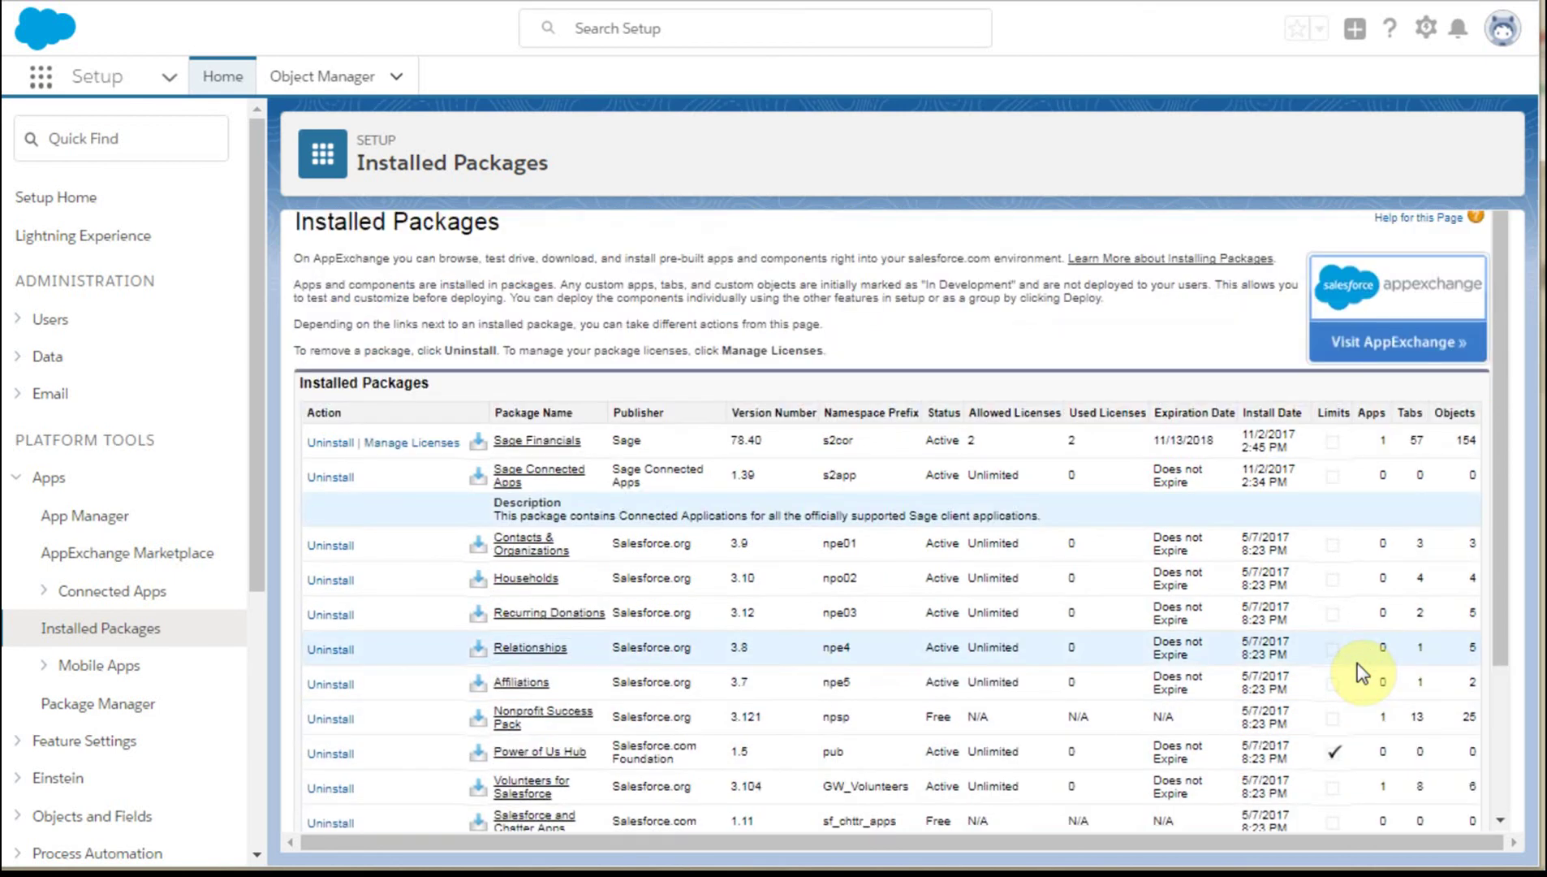
scroll(1362, 672, down, 3)
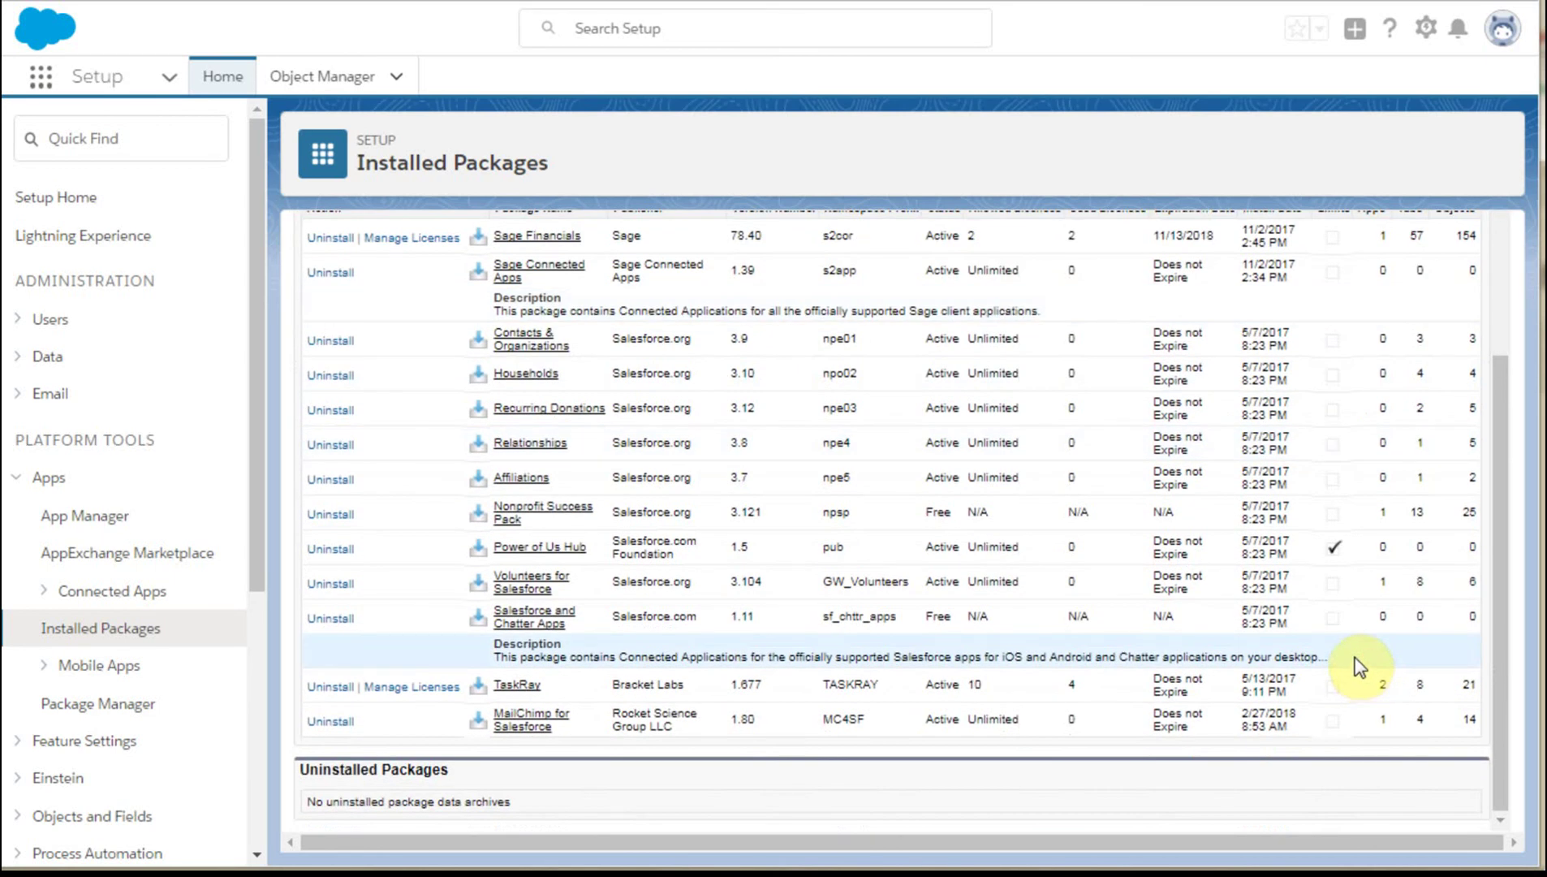